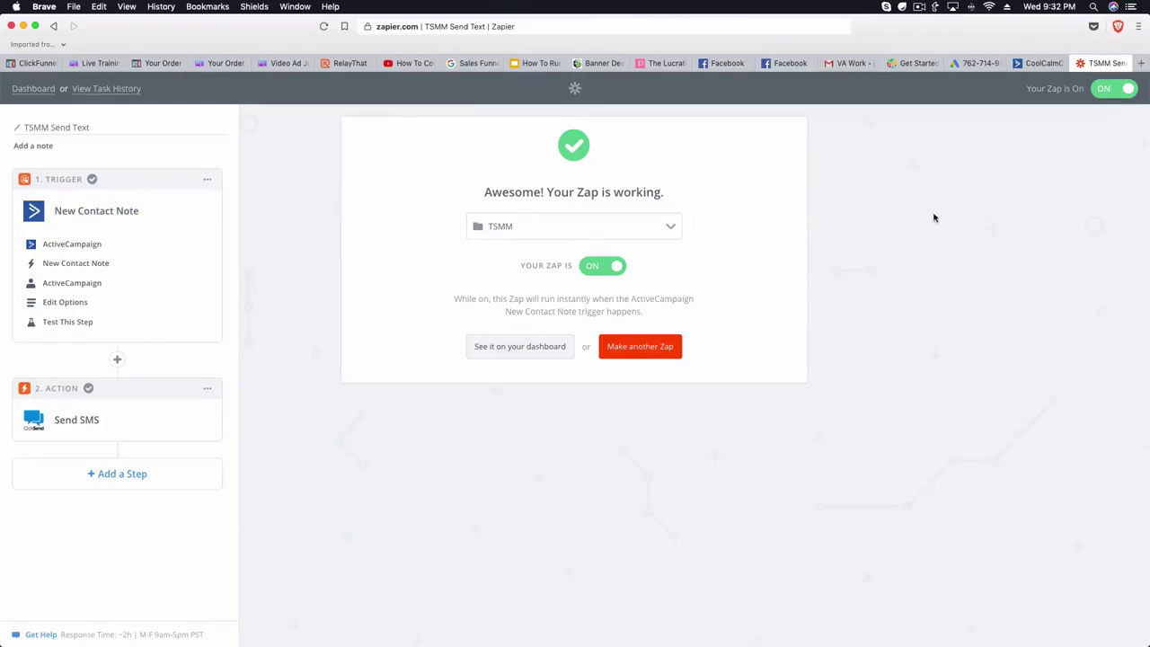
- Leave the TSMM Send Text zap on and switch to the ActiveCampaign automation tab
click(1040, 62)
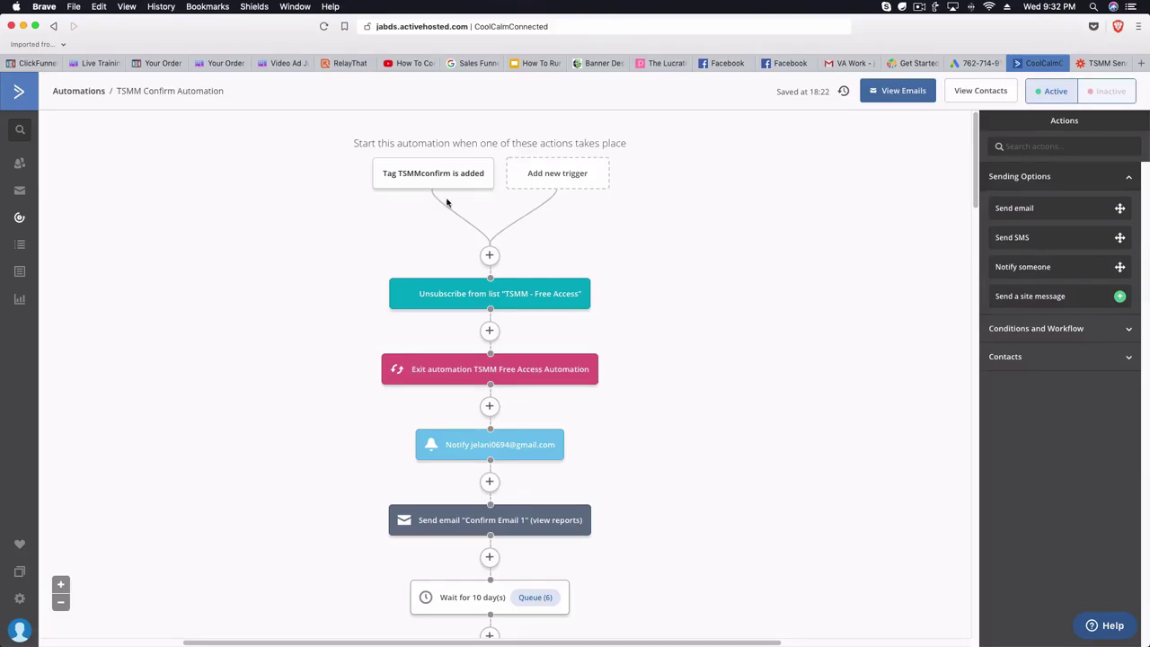
- Scroll the TSMM Confirm Automation down to the 'TSMM - Confirmed. Text message sent' note step
scroll(508, 310, down, 3)
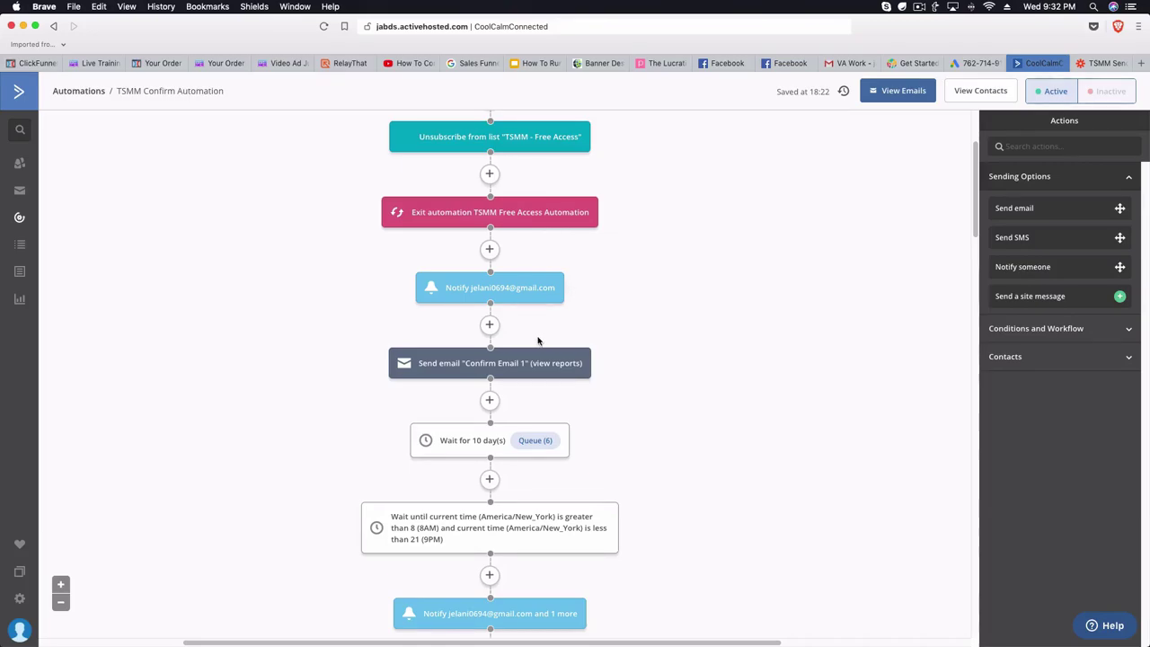
scroll(580, 409, up, 3)
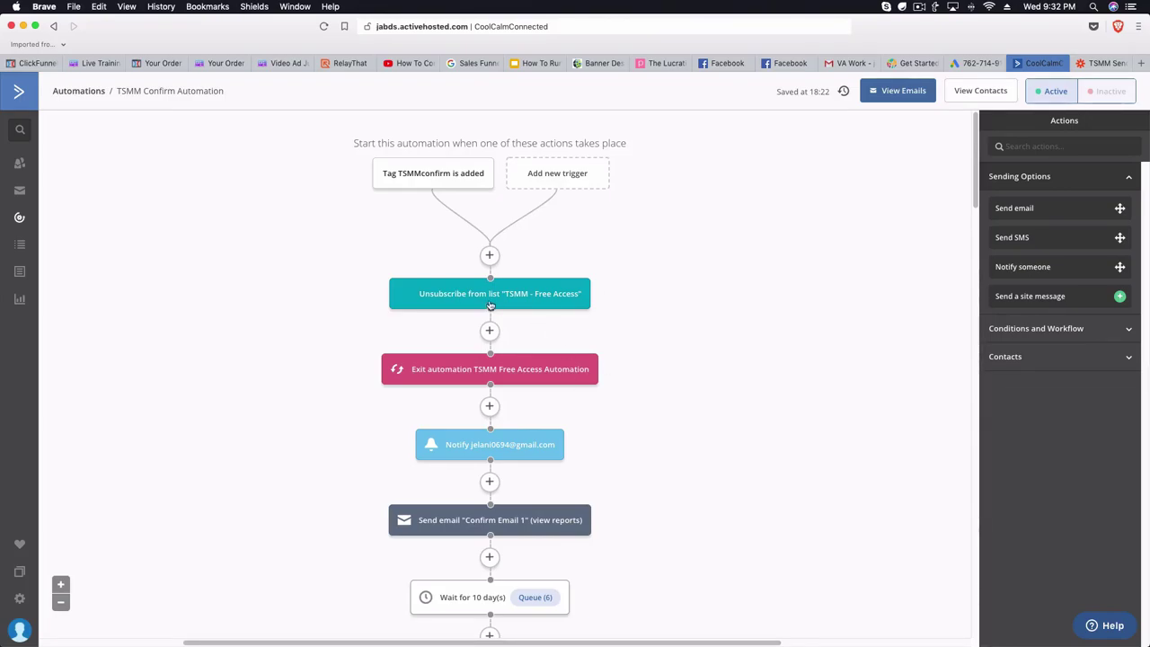
mouse_move(419, 173)
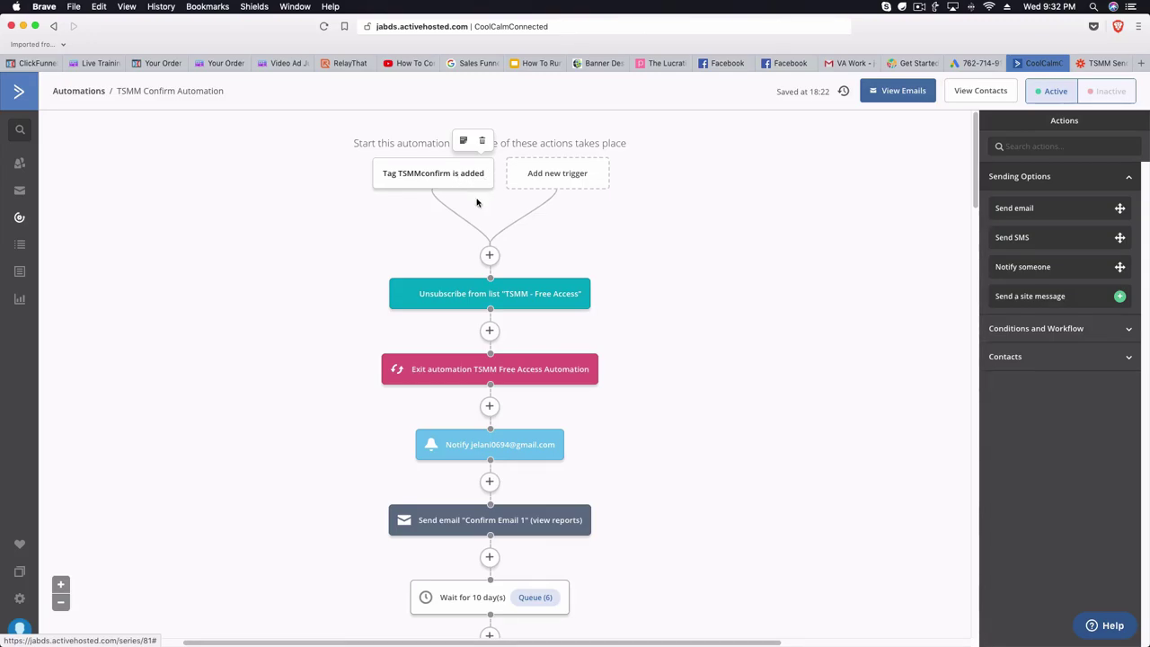
scroll(485, 328, down, 2)
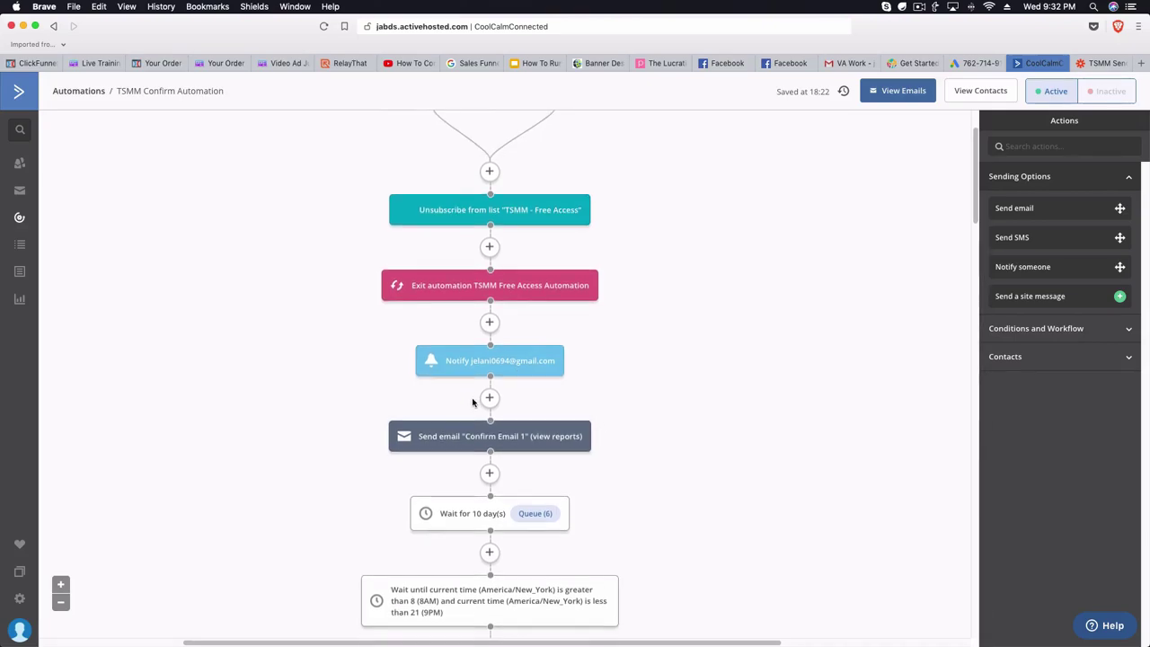
scroll(533, 280, down, 3)
scroll(533, 280, up, 5)
scroll(501, 440, down, 9)
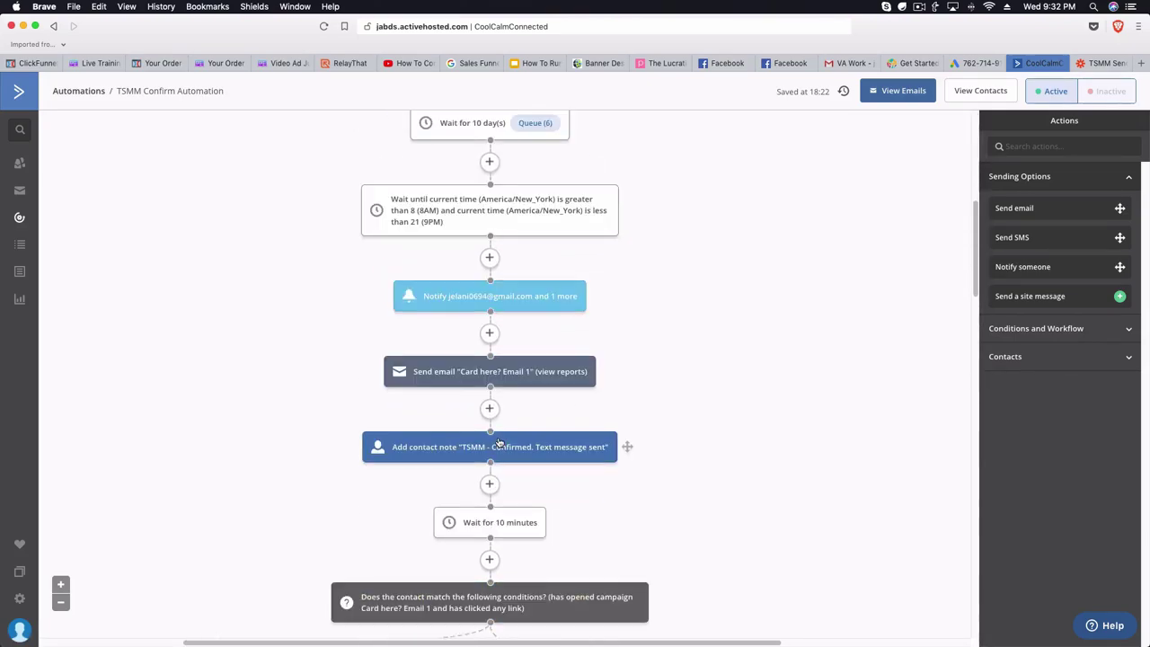
scroll(501, 435, up, 5)
scroll(501, 434, down, 3)
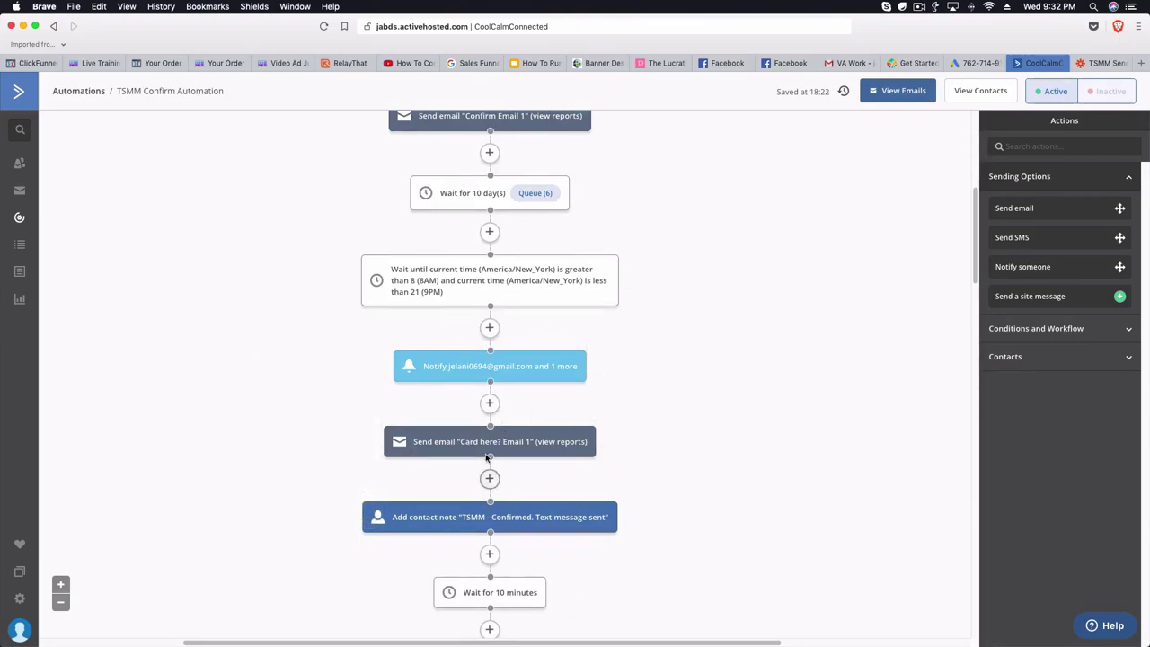
mouse_move(458, 379)
mouse_move(480, 450)
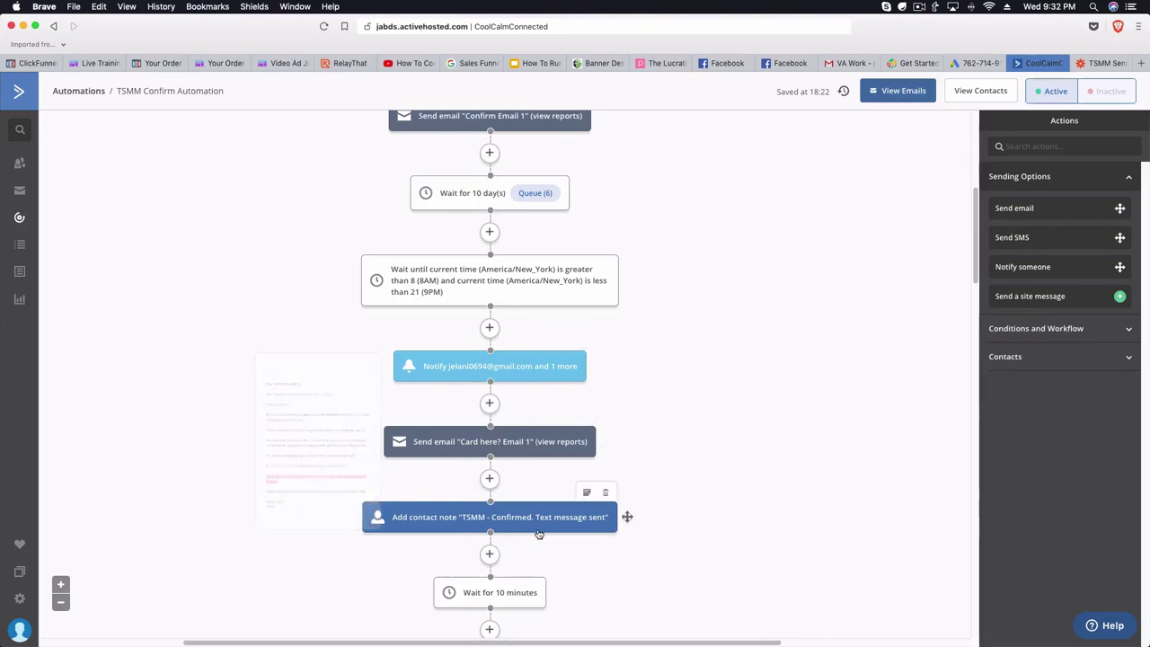
mouse_move(475, 530)
scroll(476, 532, down, 1)
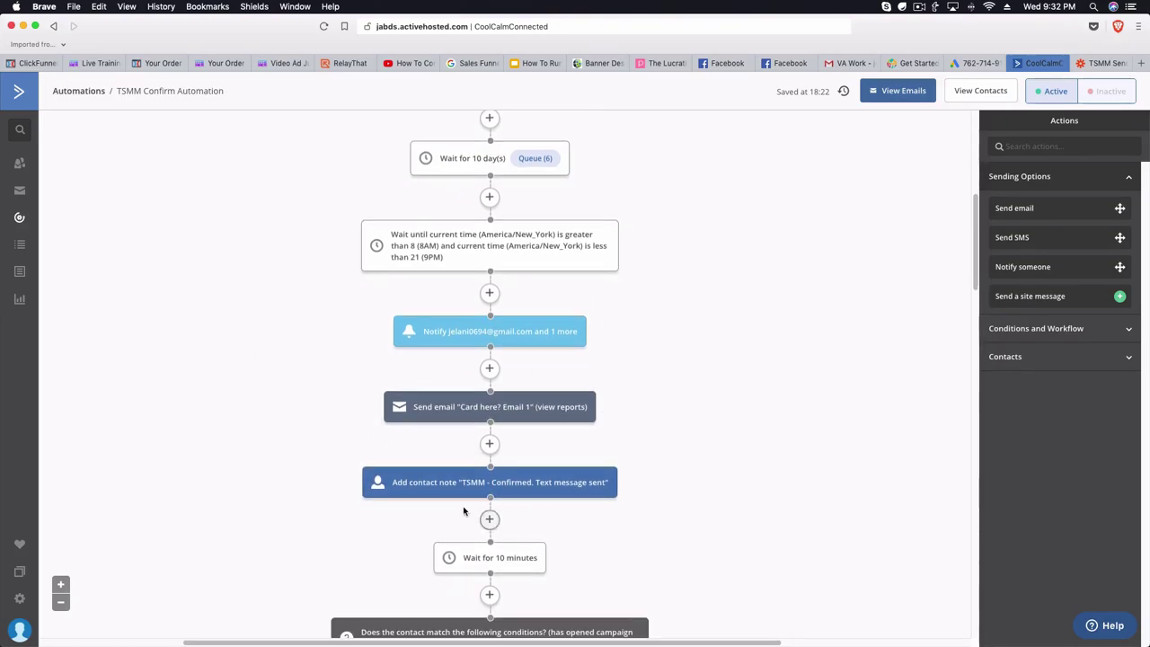
- Confirm the note step reads 'TSMM - Confirmed. Text message sent' unchanged, then return to Zapier
click(529, 486)
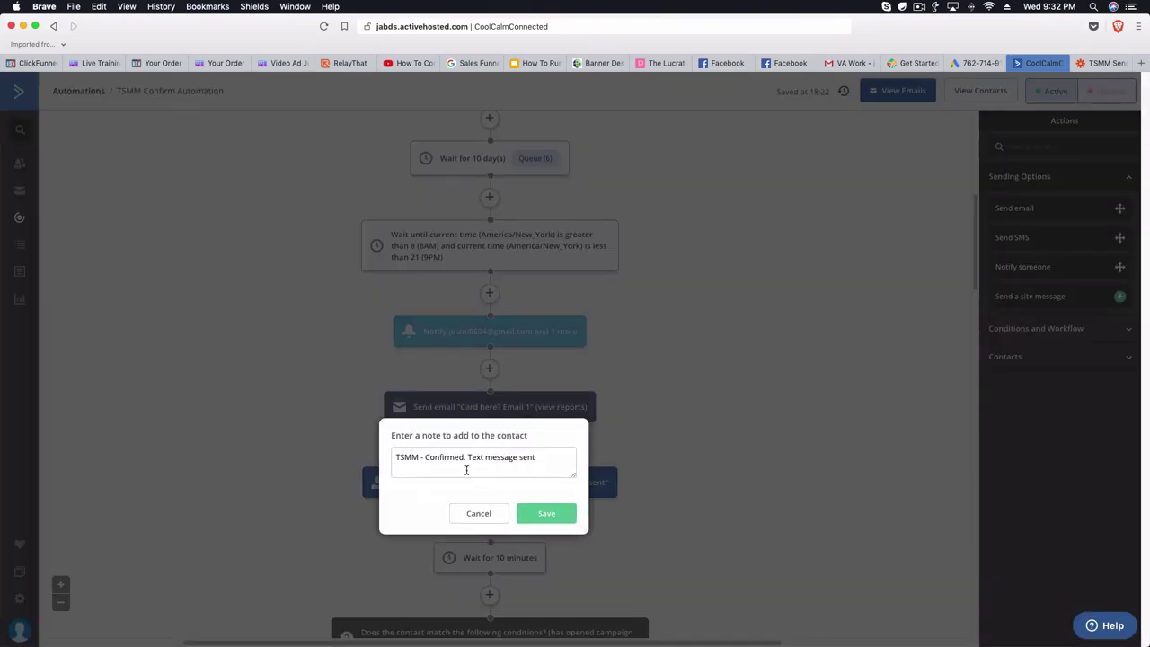
click(477, 514)
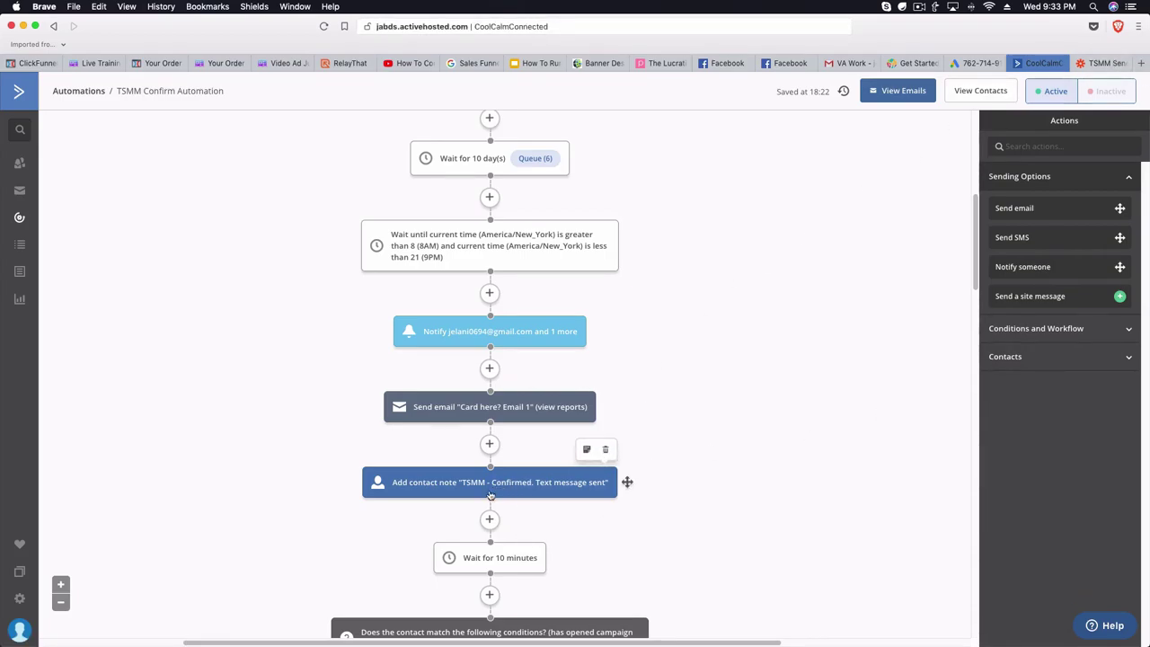
scroll(575, 539, down, 3)
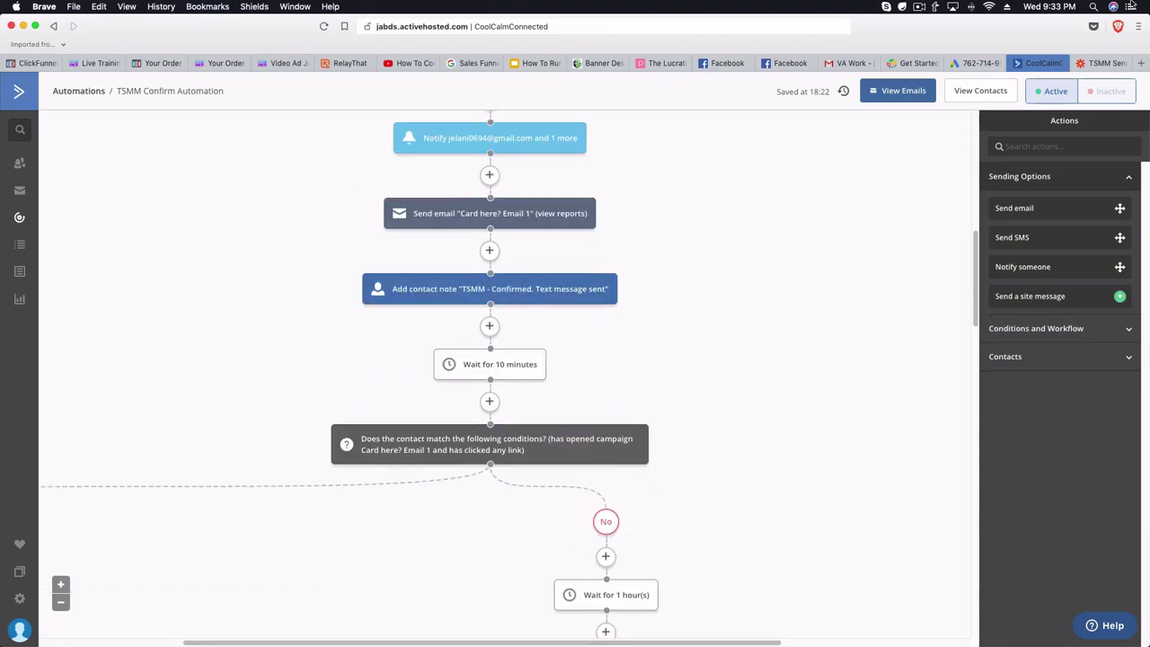
key(ctrl+Tab)
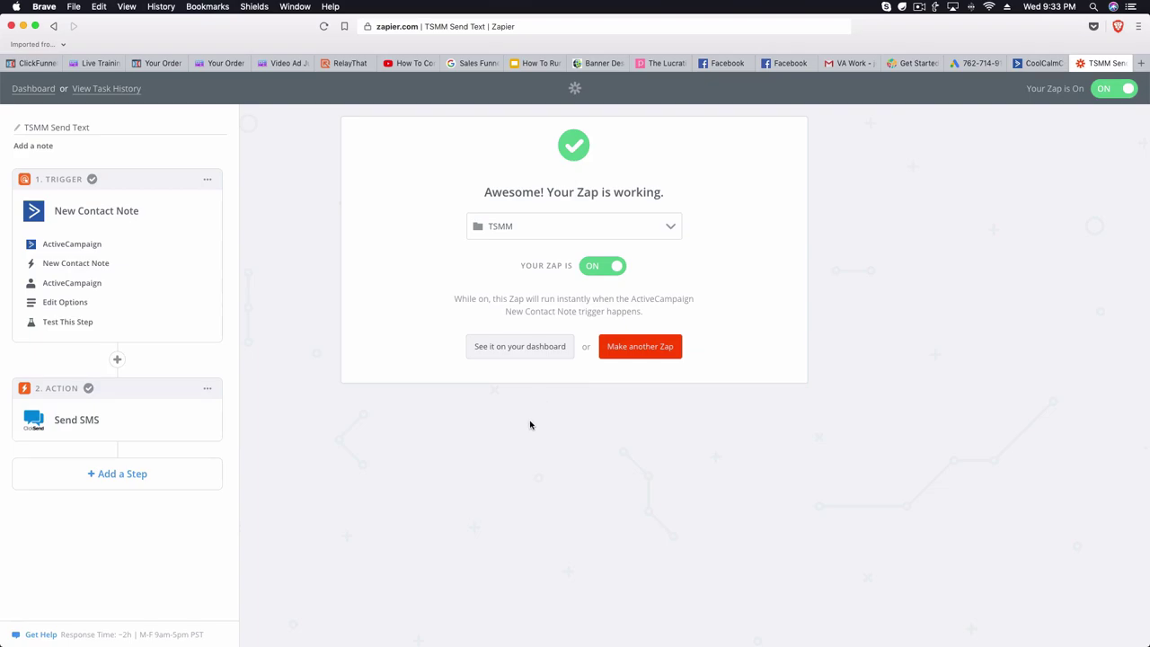
- Check the trigger (New Contact Note, list TSMM - Confirm, sample Note A) and ClickSend SMS action app
click(79, 251)
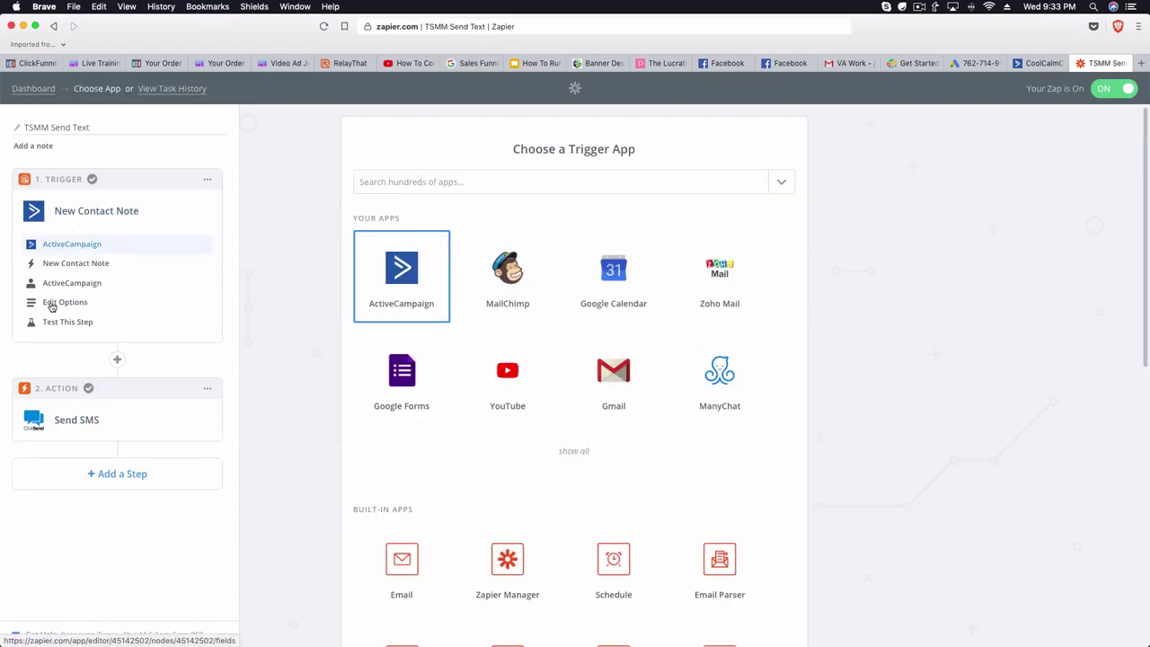
click(75, 264)
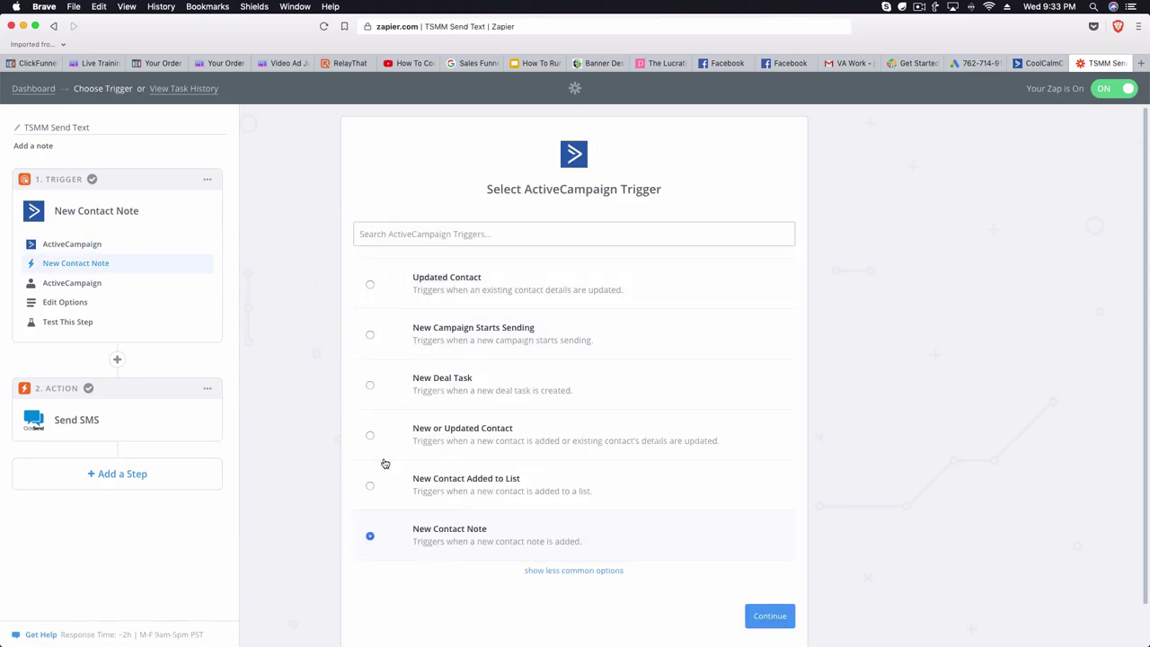
click(99, 289)
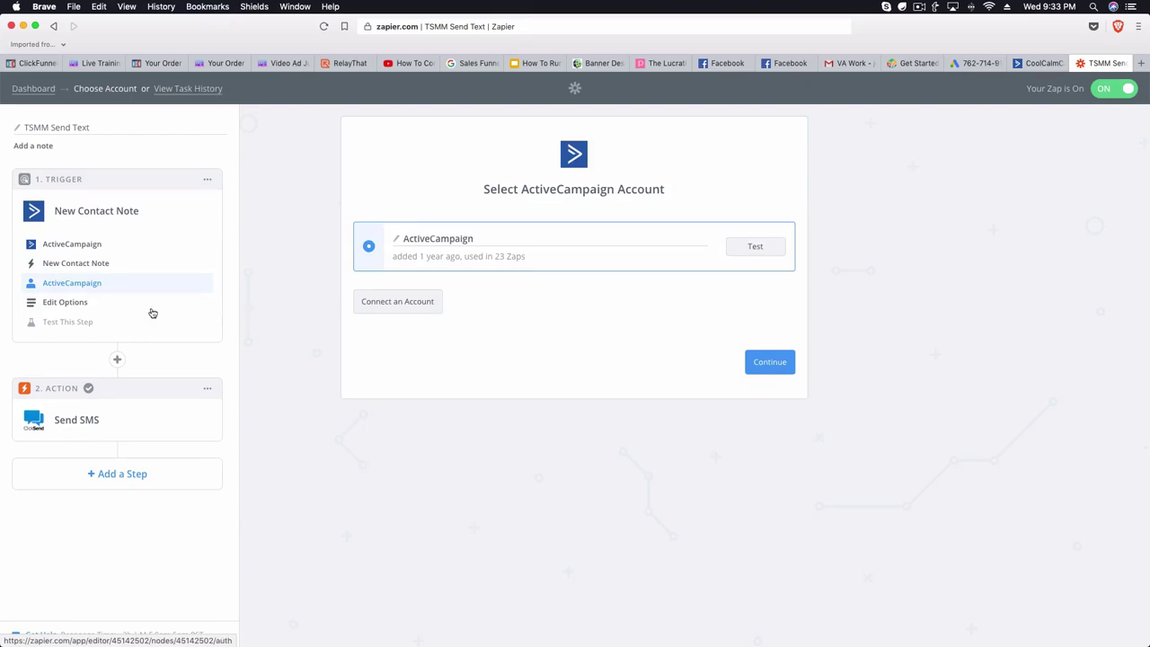
click(63, 303)
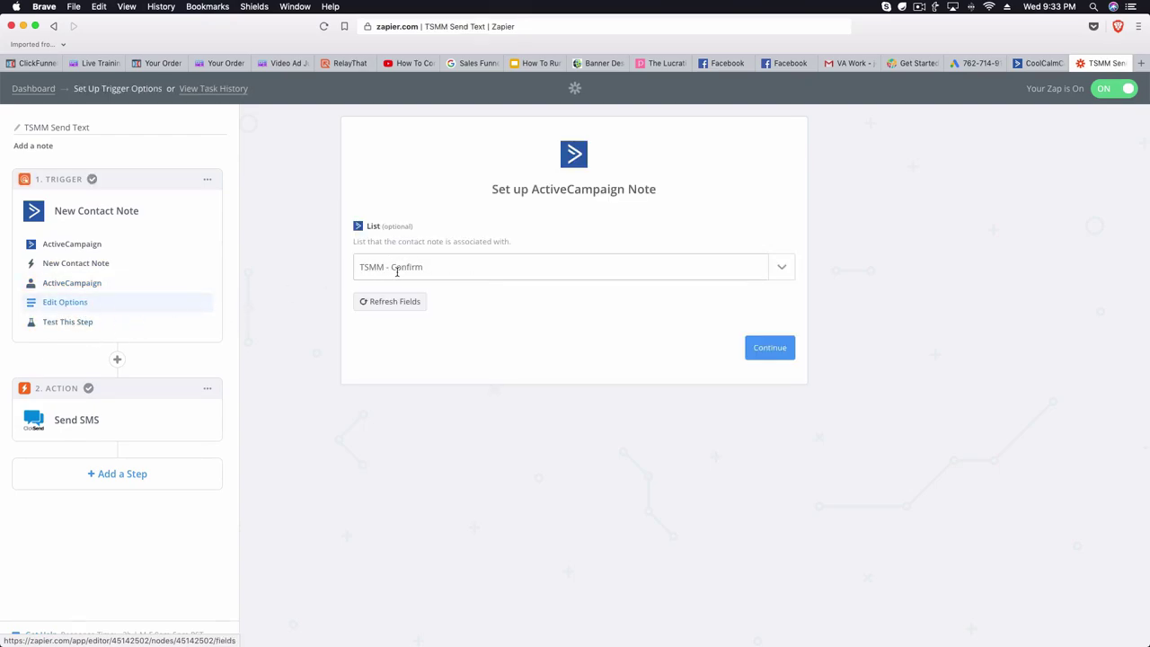
click(94, 327)
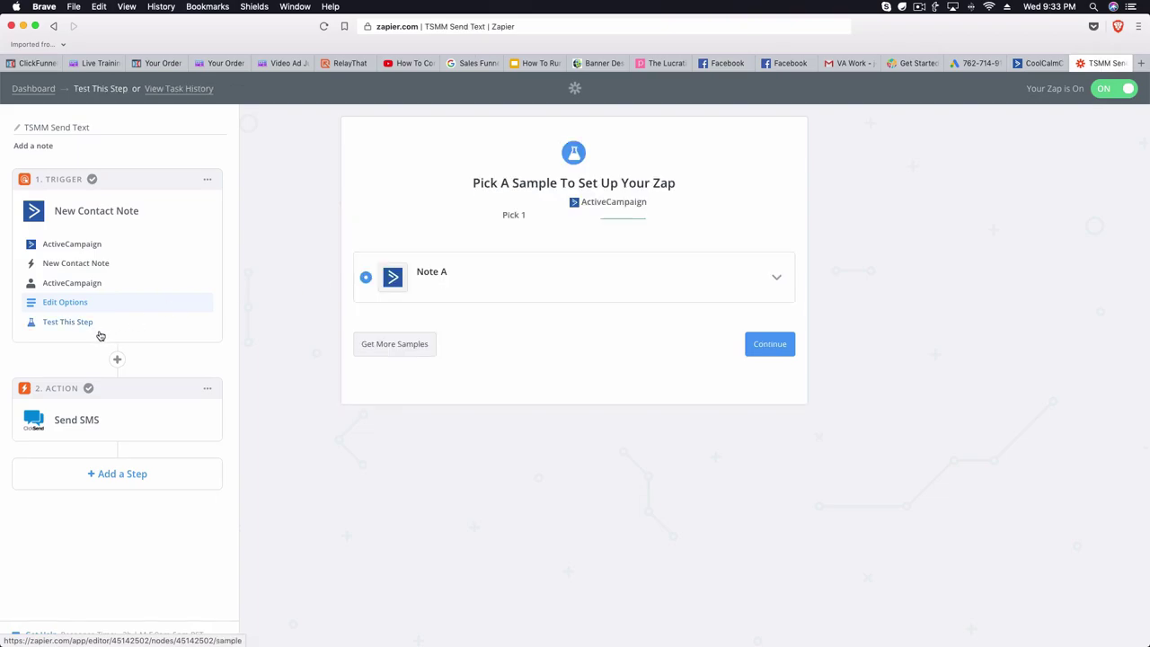
click(61, 419)
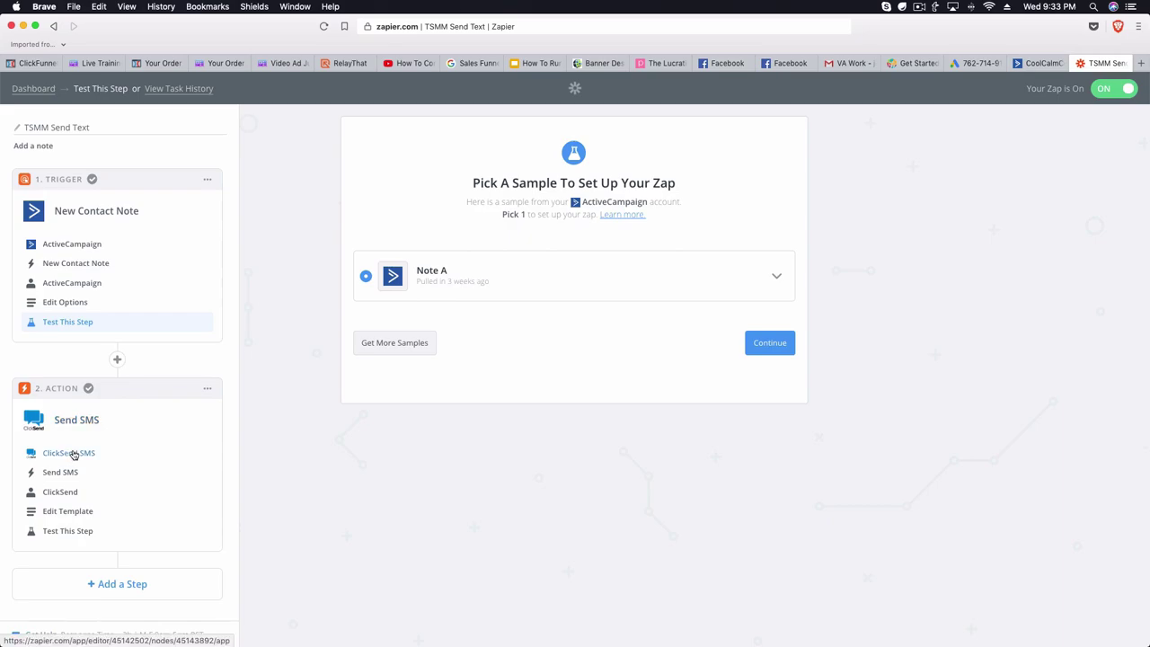
click(72, 454)
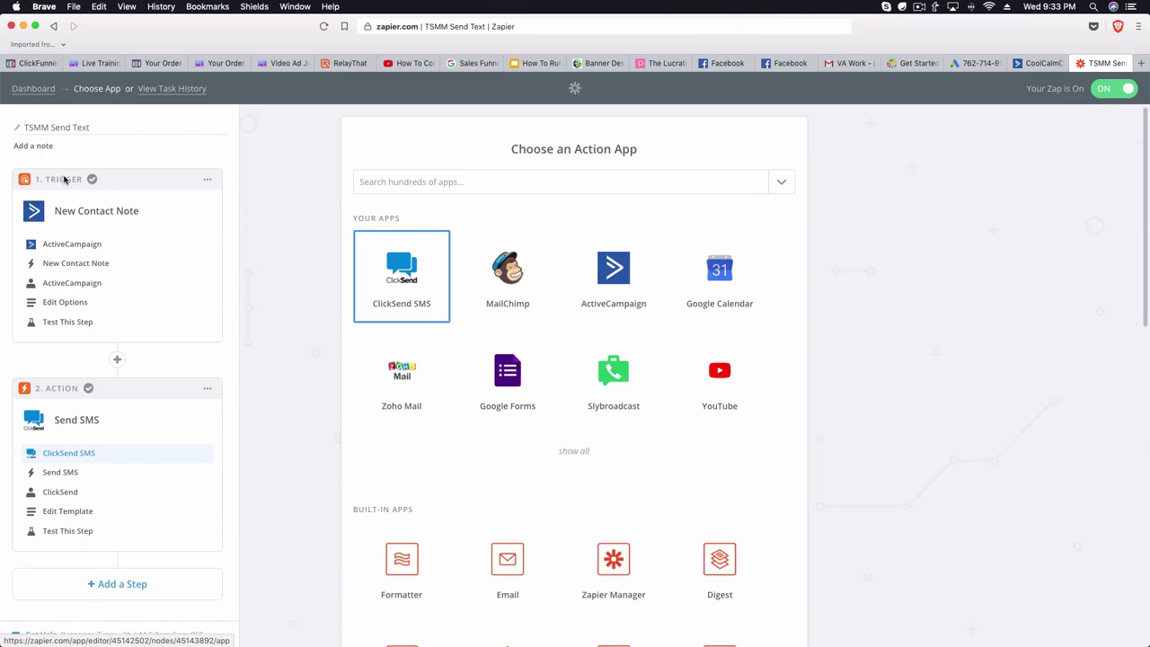
- Show the Send SMS template, with To mapped to the trigger's Contact Phone Number
click(1044, 65)
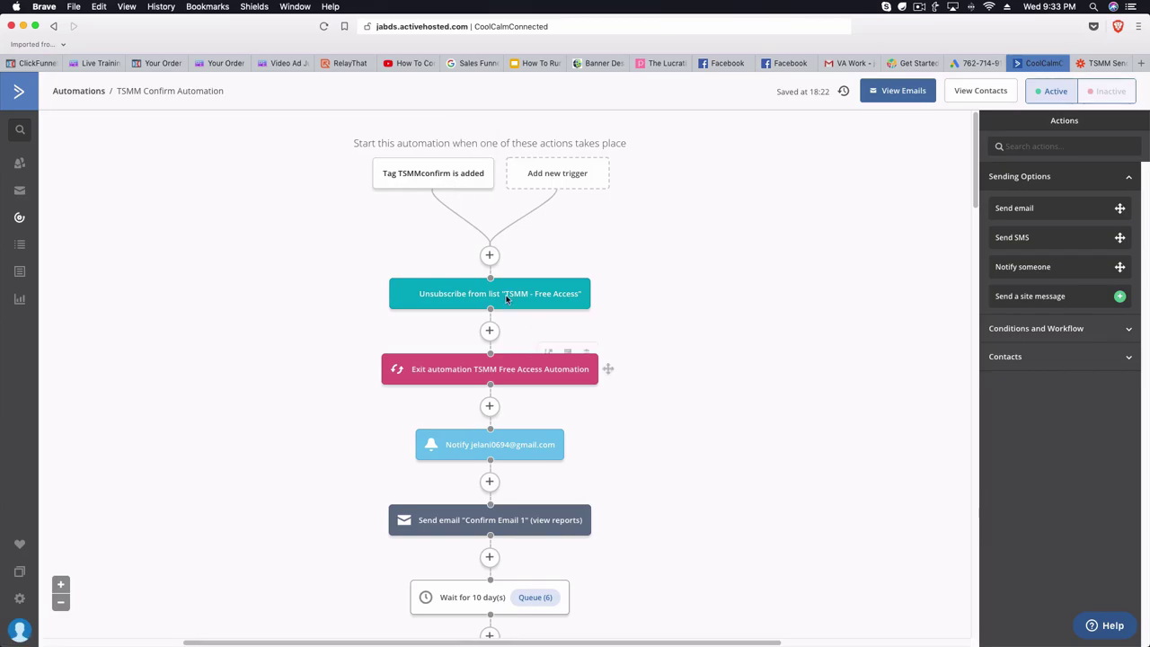
scroll(490, 454, down, 1)
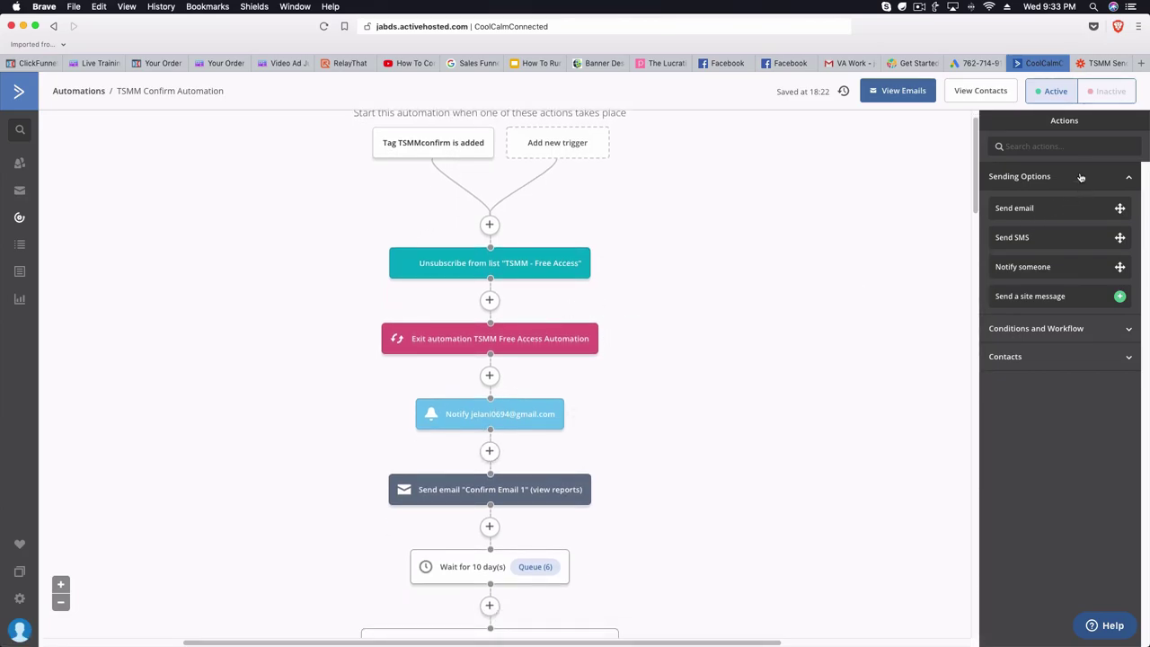
click(1105, 63)
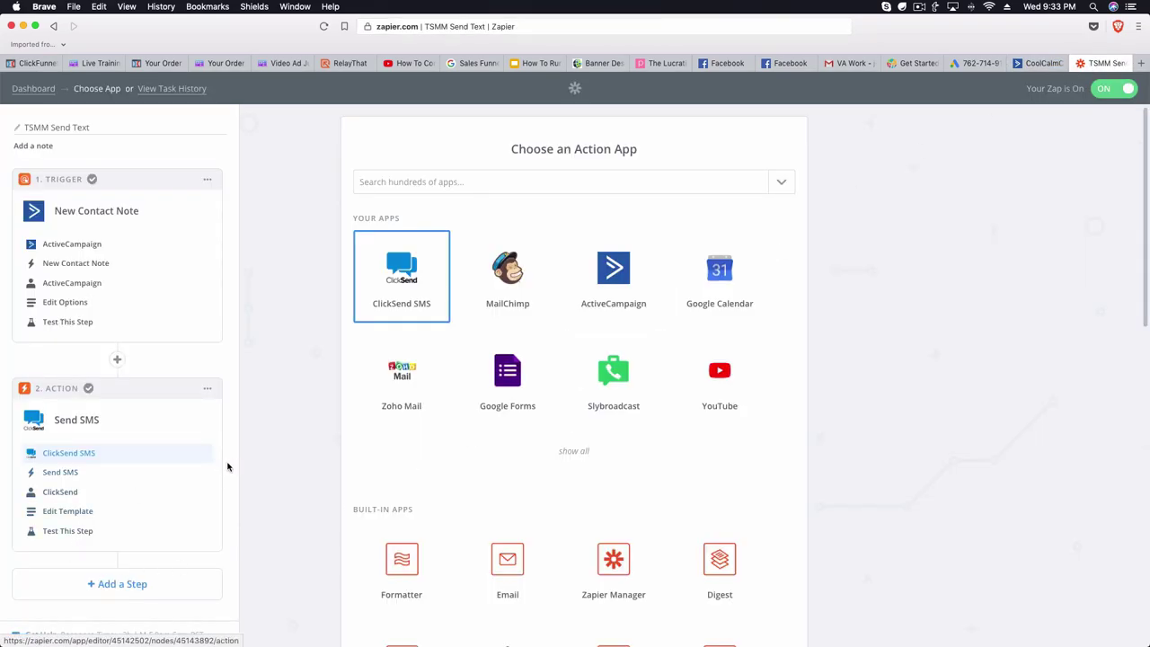
click(67, 471)
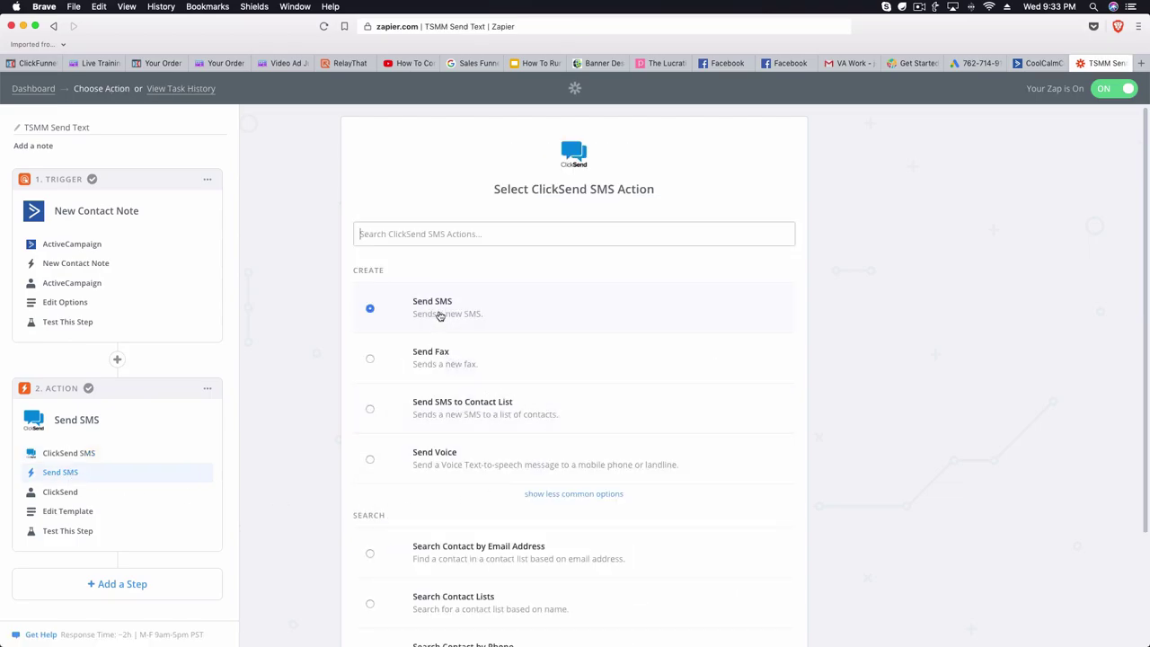
click(79, 492)
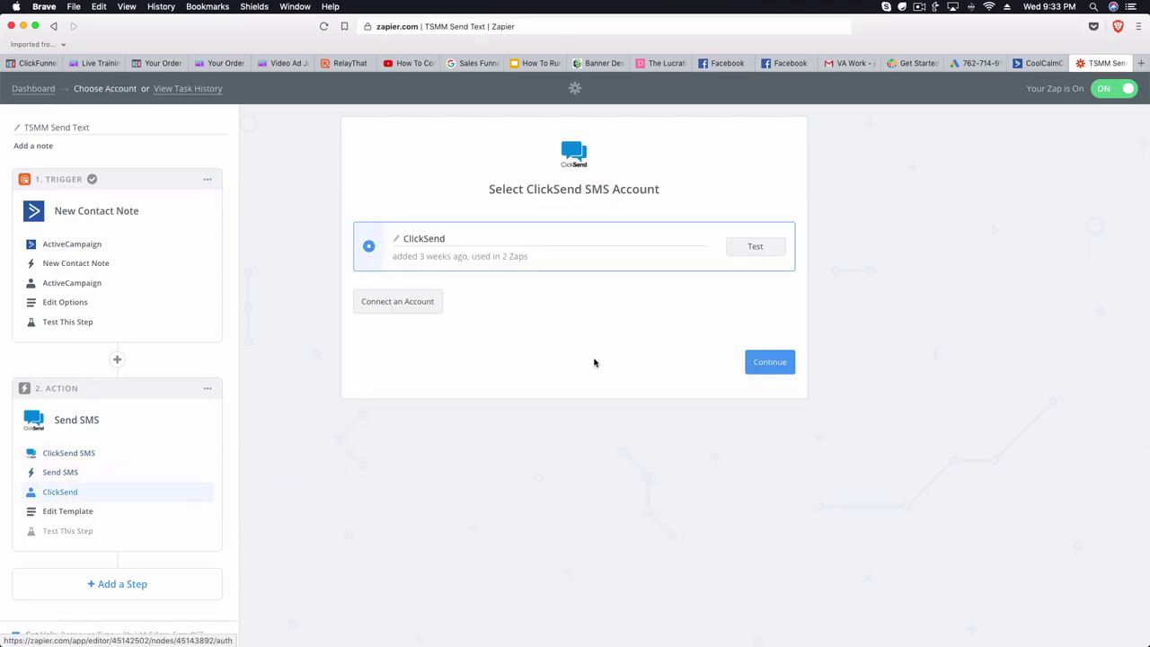
click(63, 511)
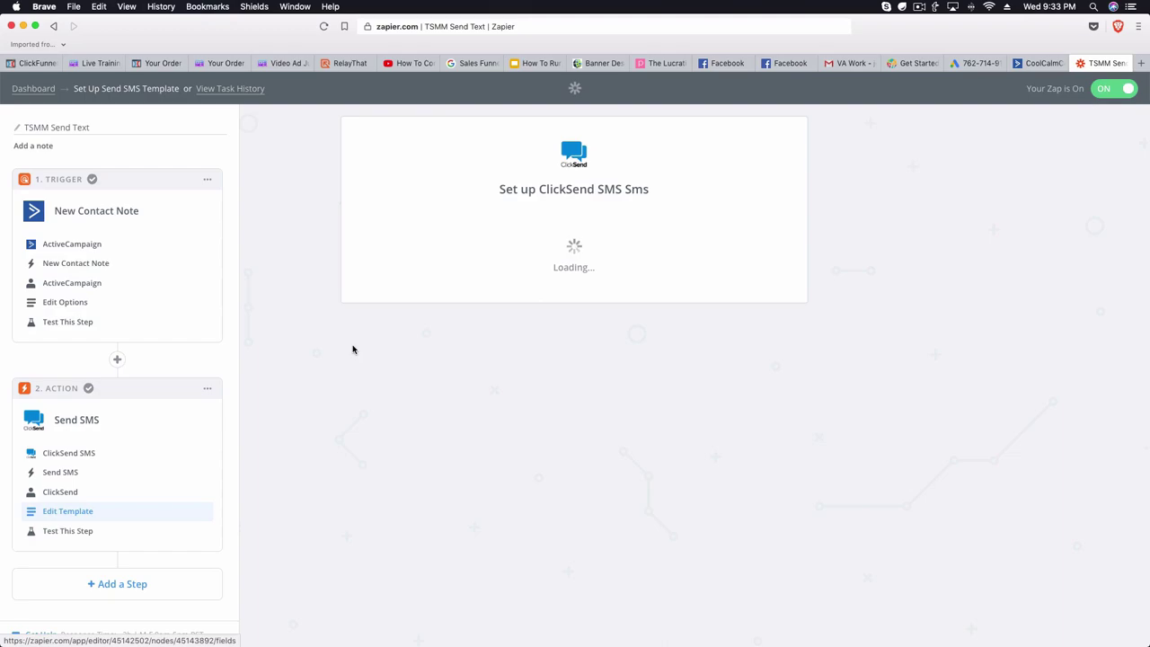
scroll(530, 557, down, 1)
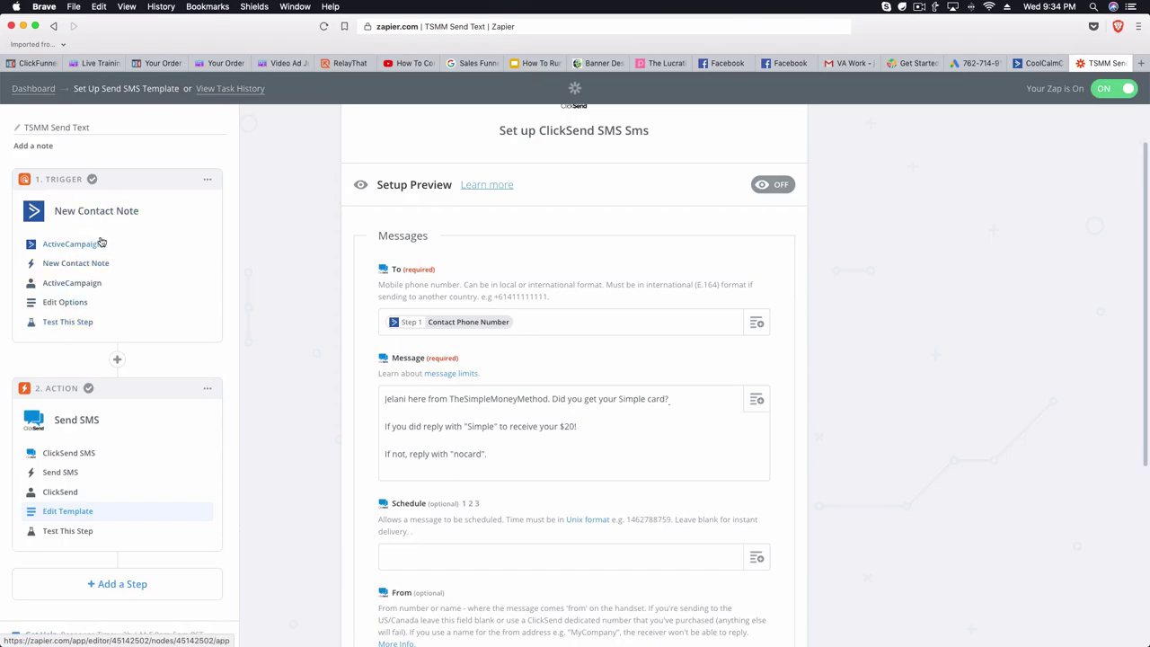
click(1042, 63)
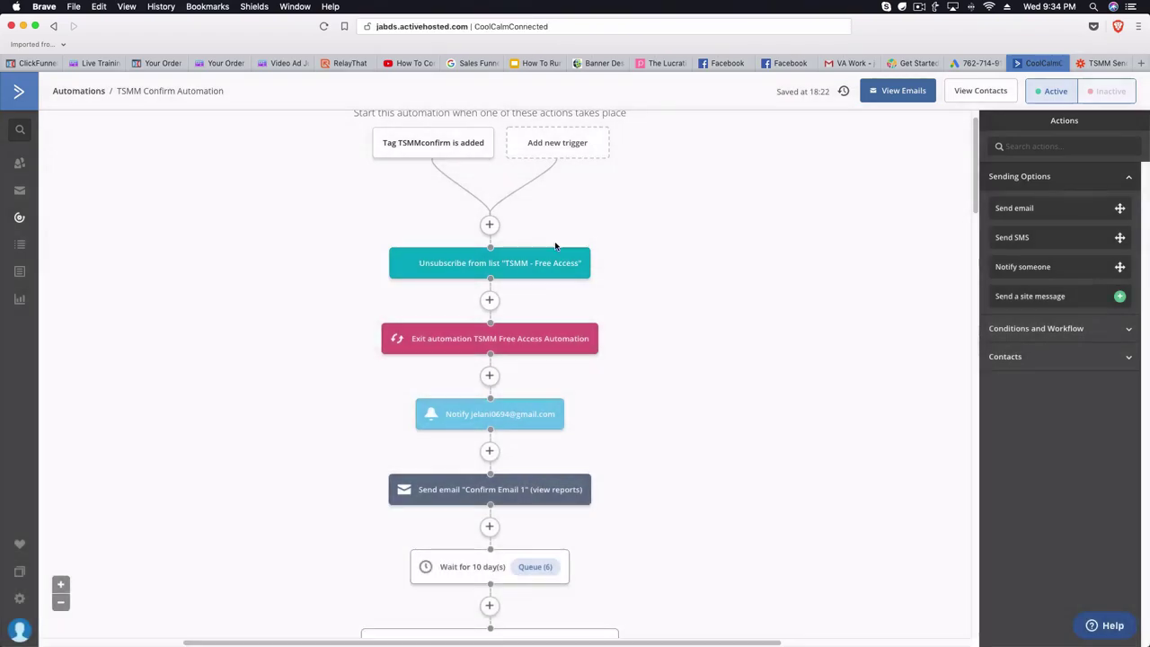
scroll(569, 437, down, 3)
scroll(575, 438, up, 3)
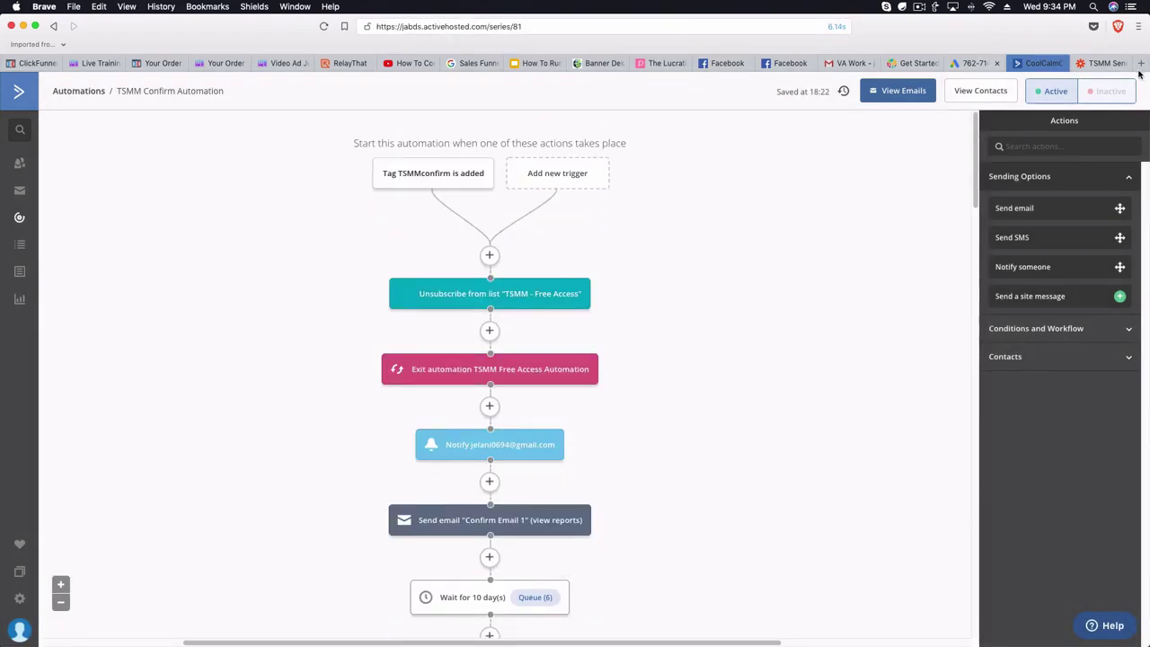
click(1106, 62)
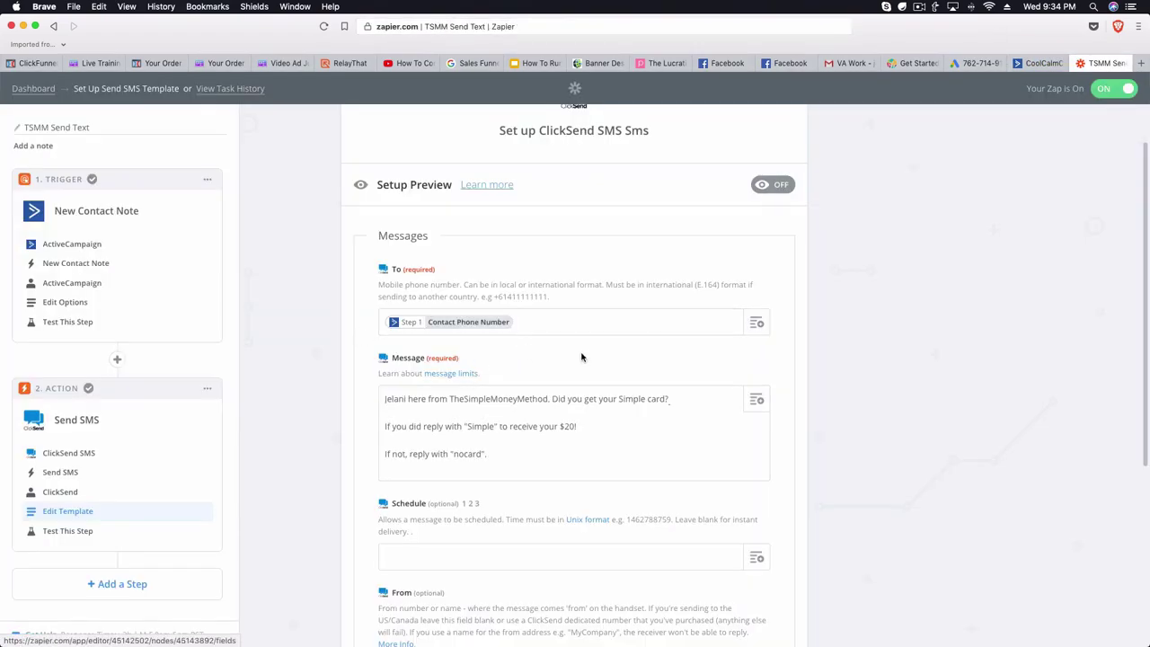
scroll(445, 453, down, 1)
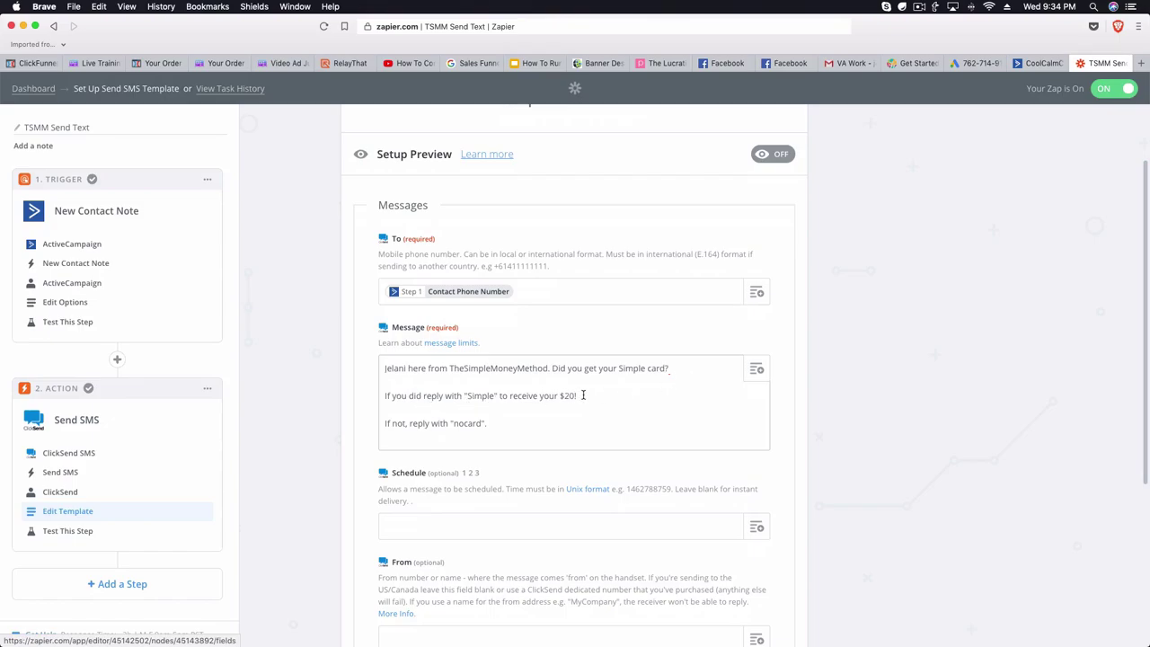
scroll(431, 432, down, 2)
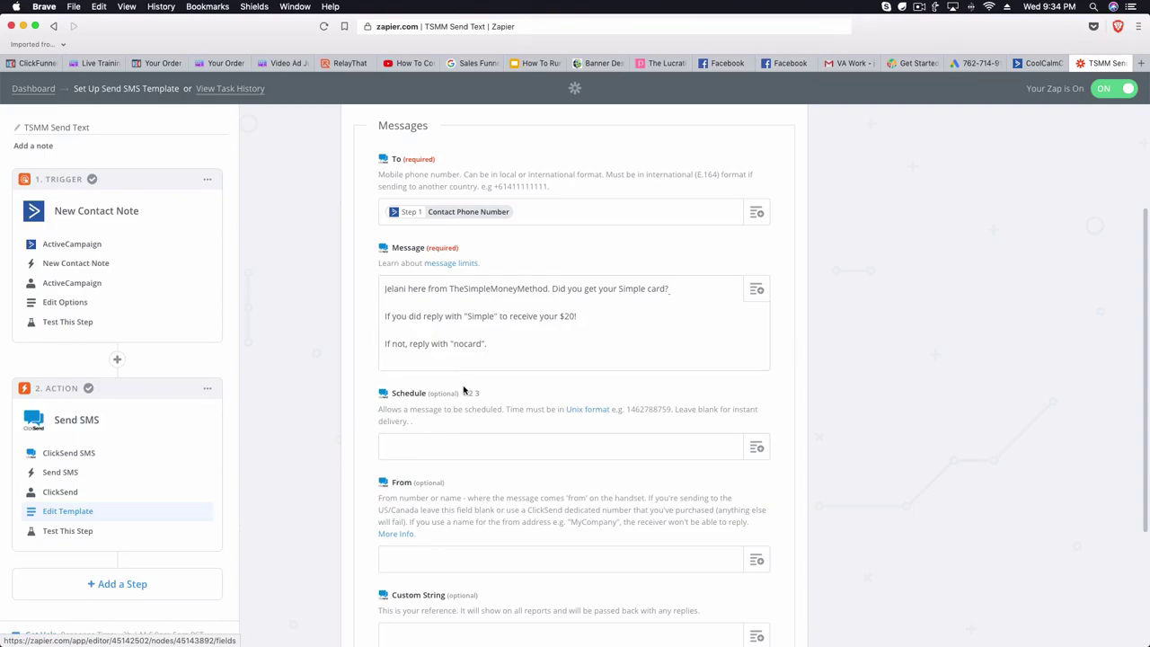
scroll(467, 388, up, 4)
- Load clicksend.com in a new browser tab and switch to it once loaded
click(1141, 64)
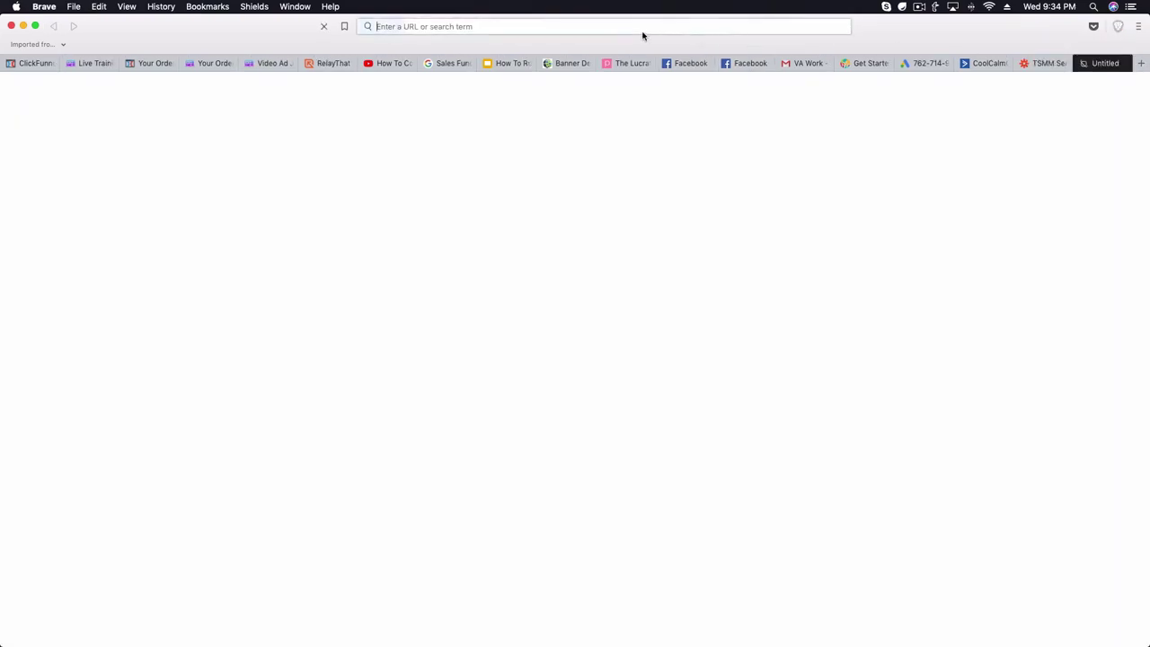
text(clicksend.com)
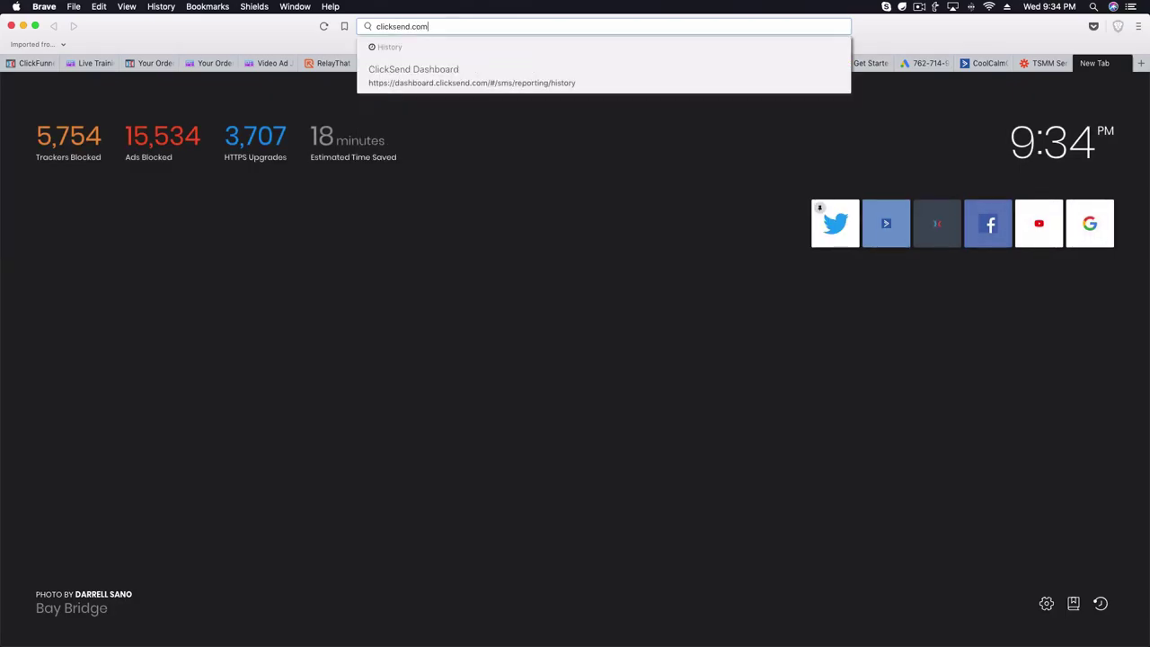
key(Return)
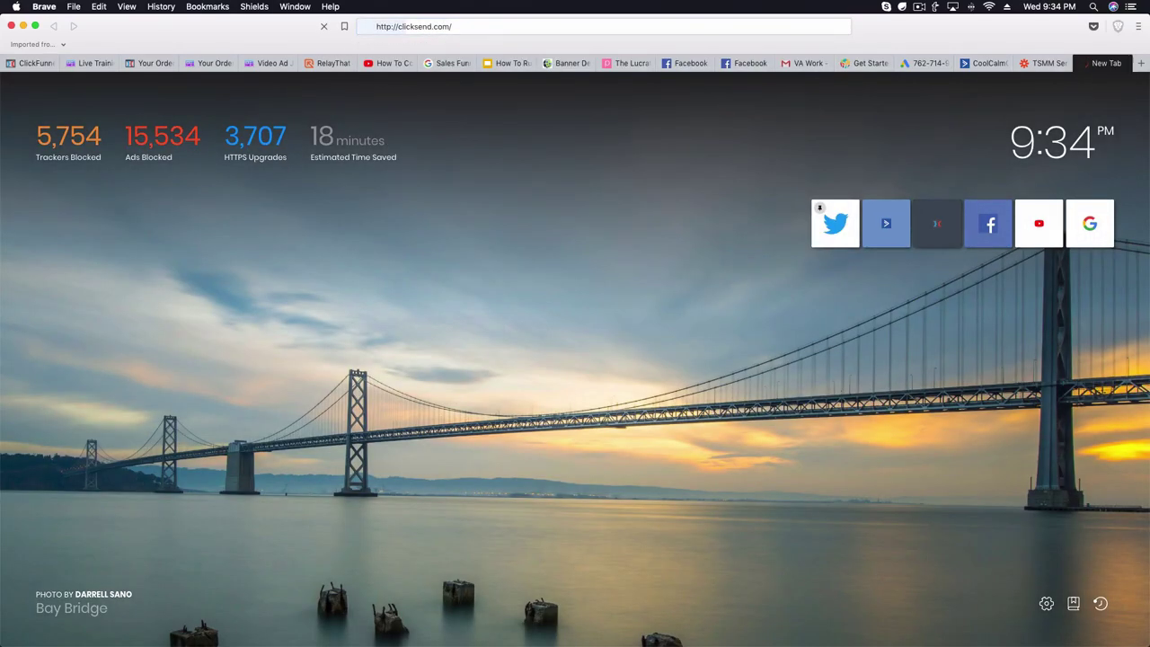
click(1042, 63)
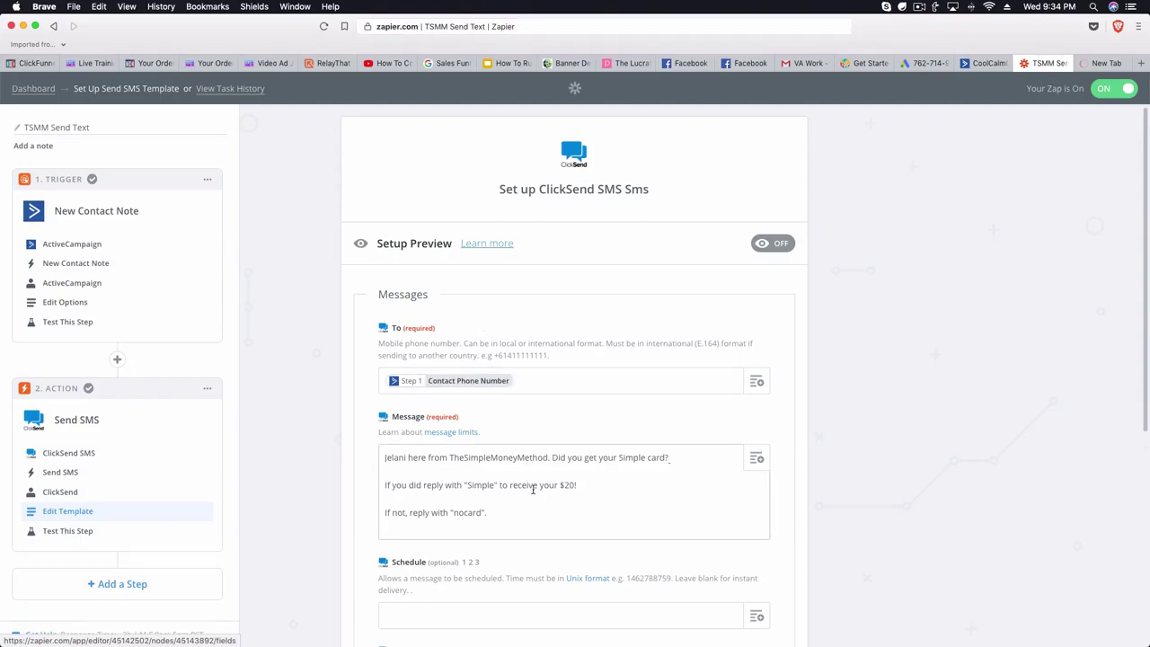
scroll(533, 489, down, 2)
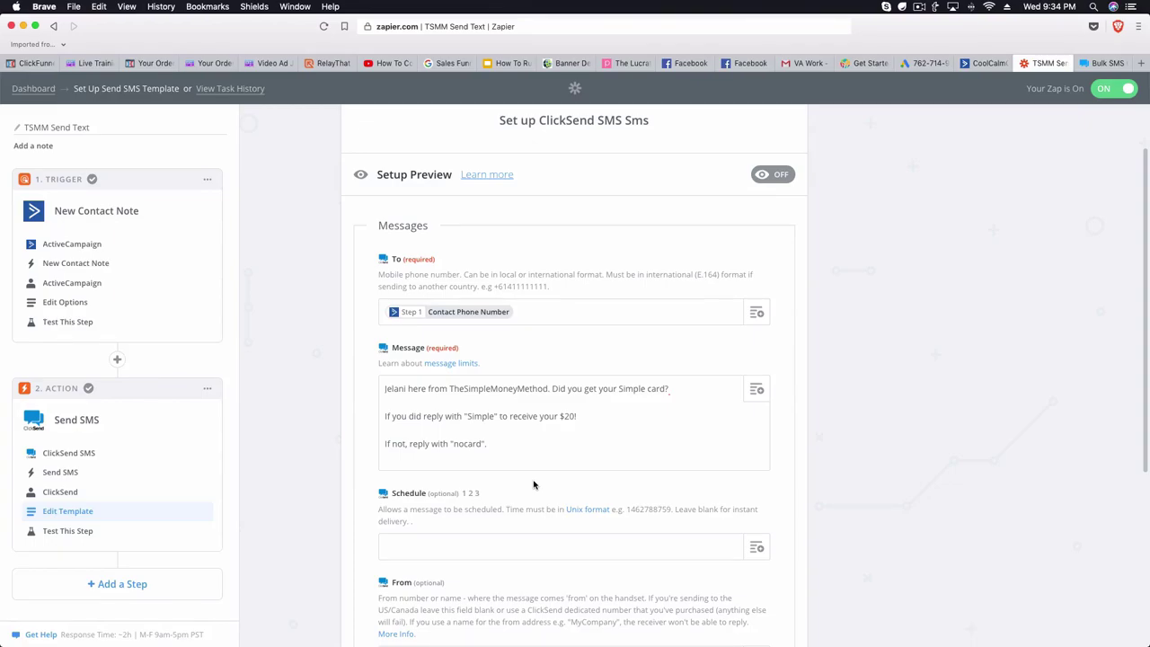
click(1110, 64)
- Log in to ClickSend and open SMS History/Reporting to list sent and received messages
click(937, 106)
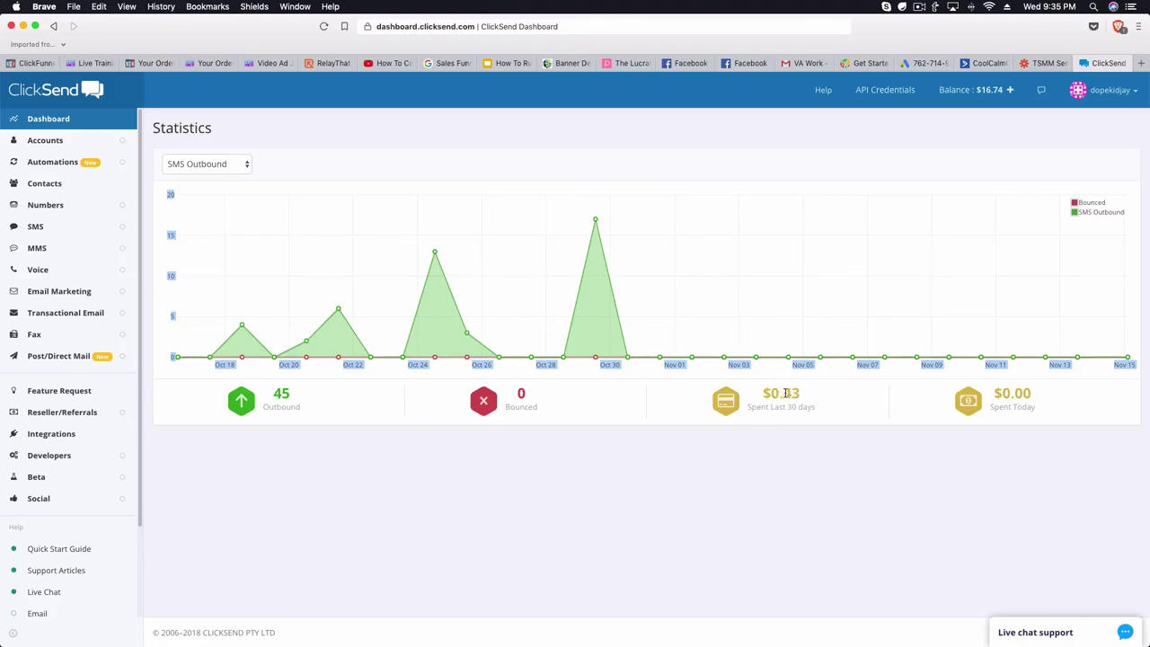
mouse_move(789, 391)
mouse_down()
mouse_move(804, 396)
mouse_move(798, 384)
mouse_up()
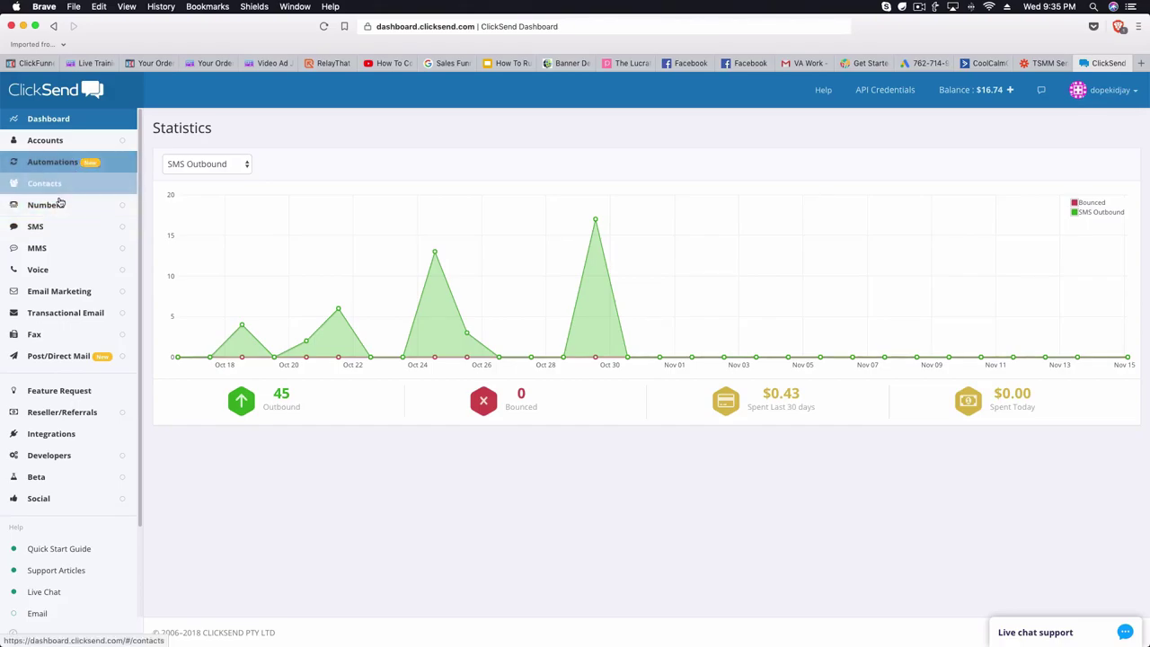
click(54, 235)
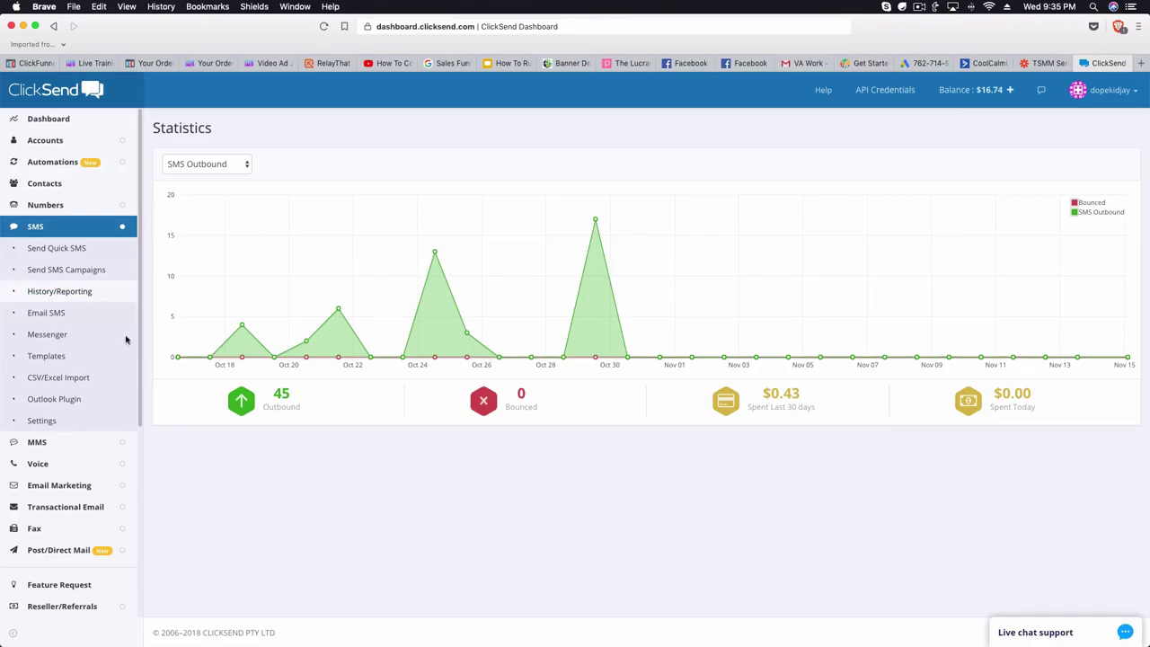
click(104, 284)
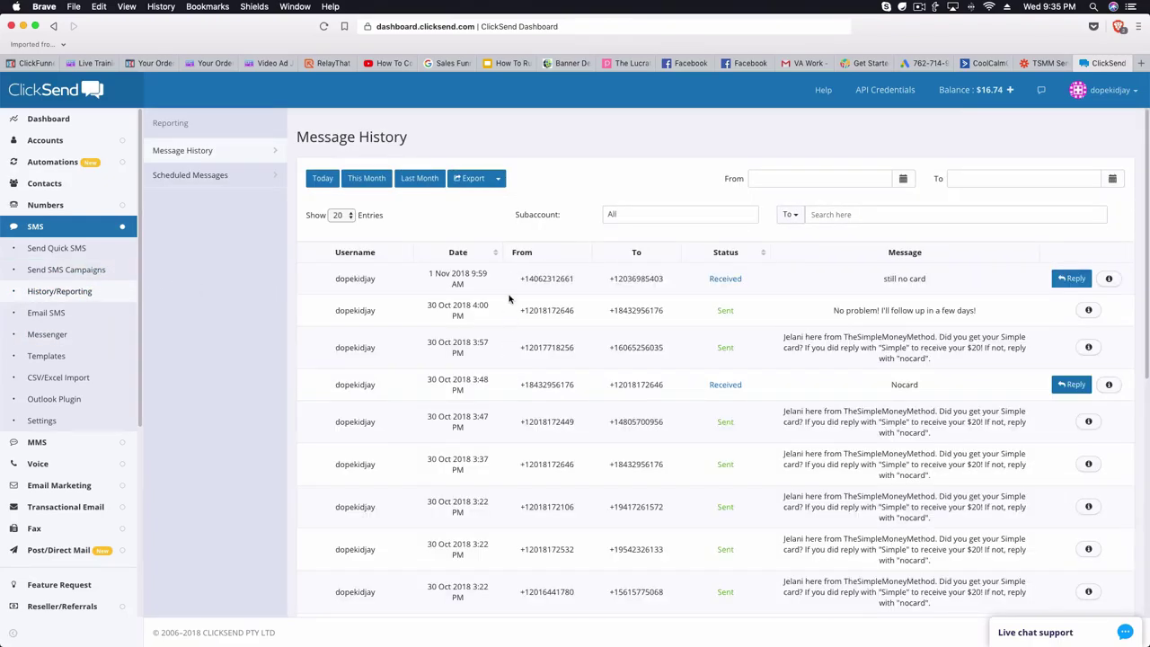
scroll(469, 407, down, 5)
scroll(469, 406, up, 5)
- Show 100 entries per page in Message History, then bring the ActiveCampaign automation forward
click(334, 215)
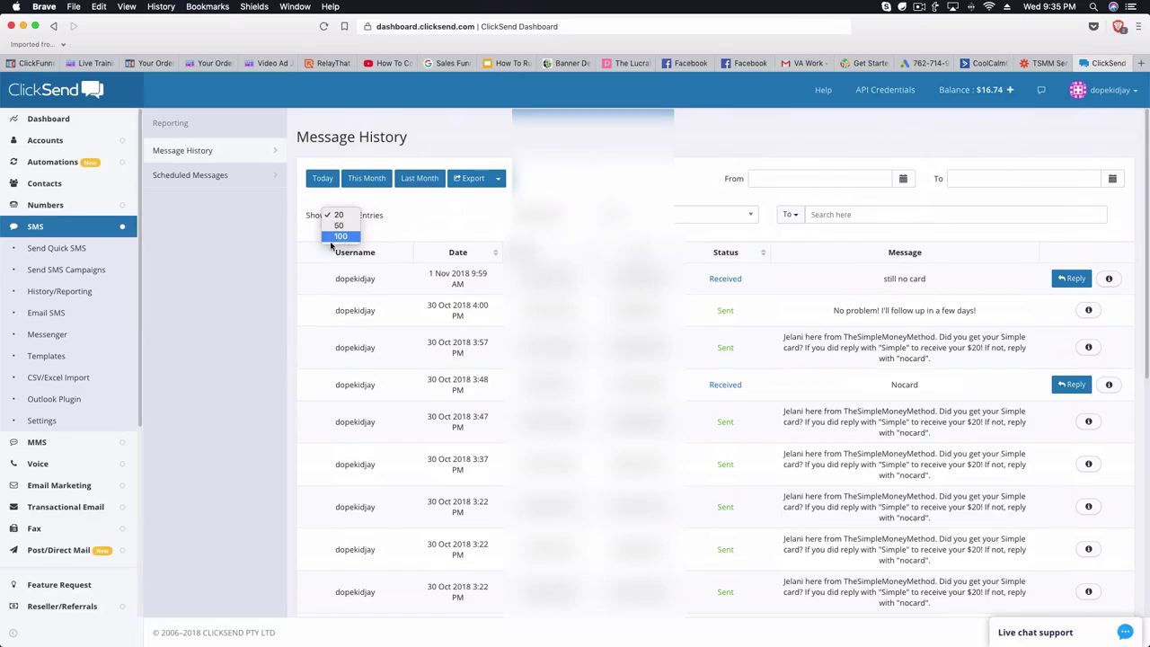
click(340, 236)
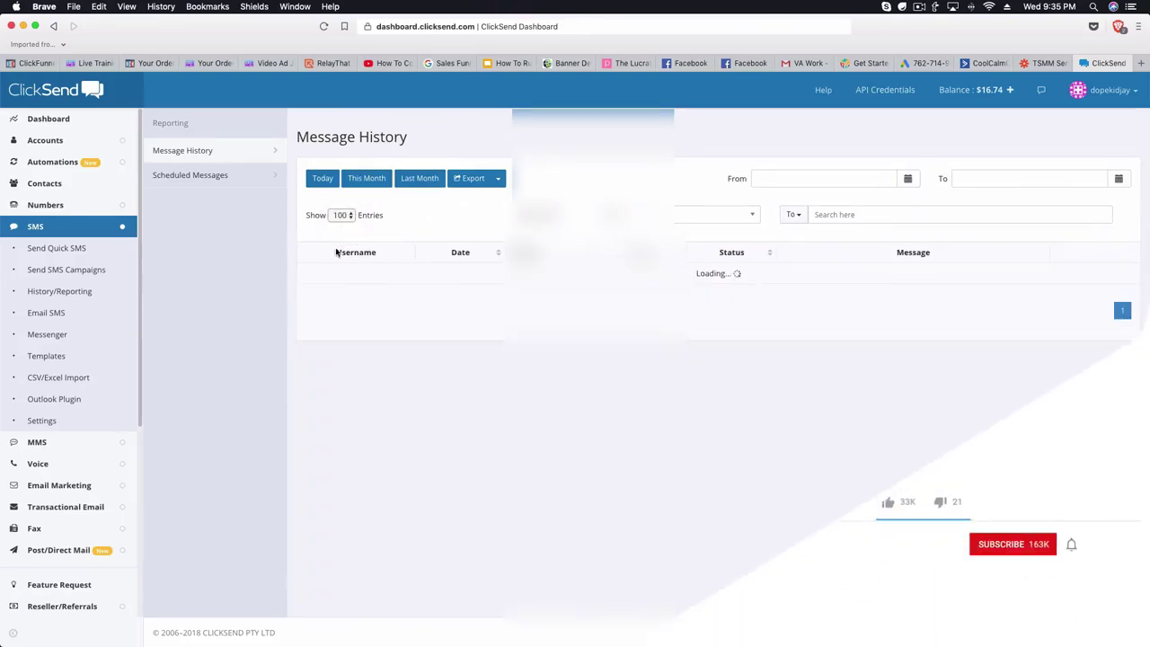
click(985, 63)
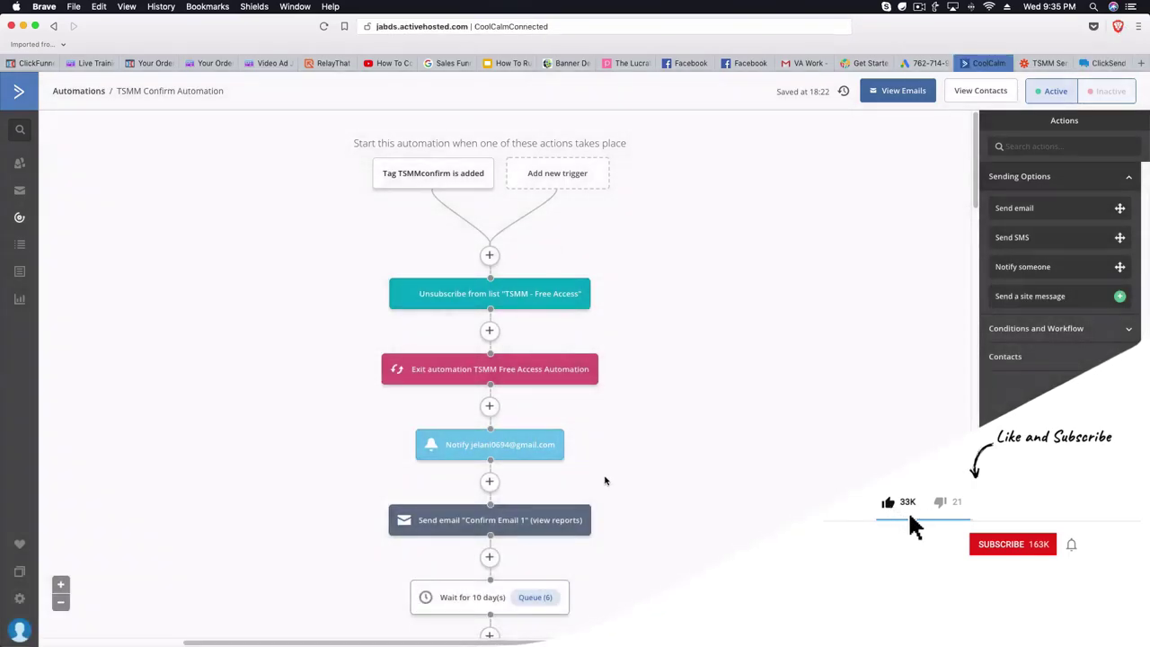
- Recheck the automation's steps up to the contact-note step, then return to ClickSend's Message History
scroll(590, 390, down, 5)
scroll(675, 403, up, 5)
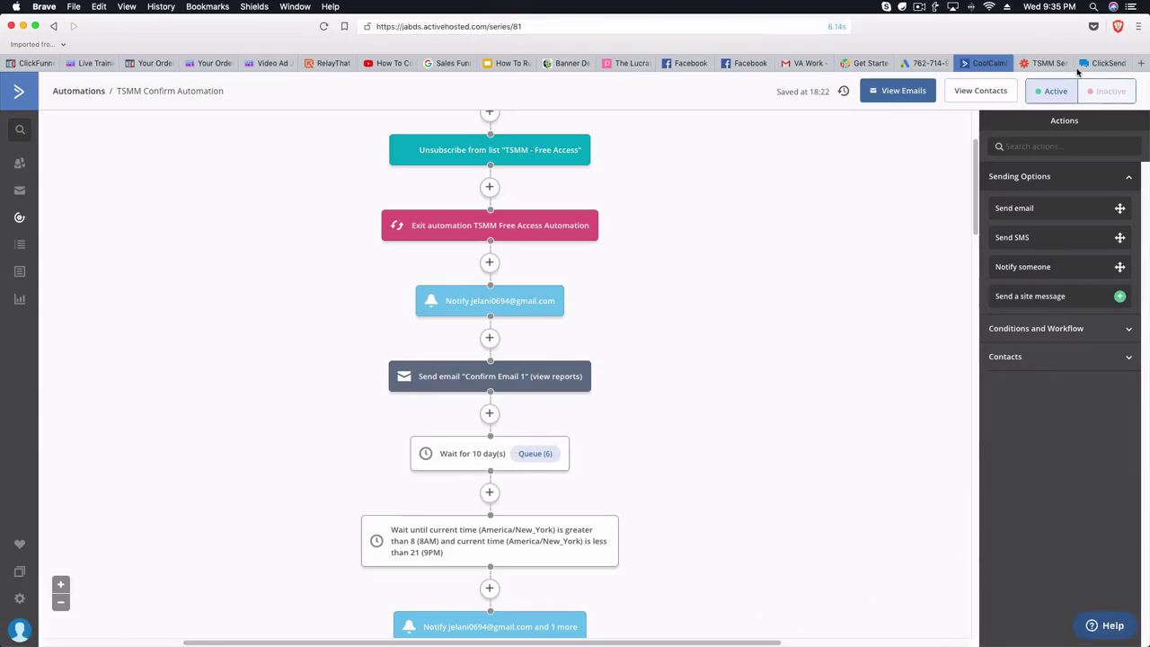
key(ctrl+Tab)
key(ctrl+Tab)
scroll(519, 356, down, 3)
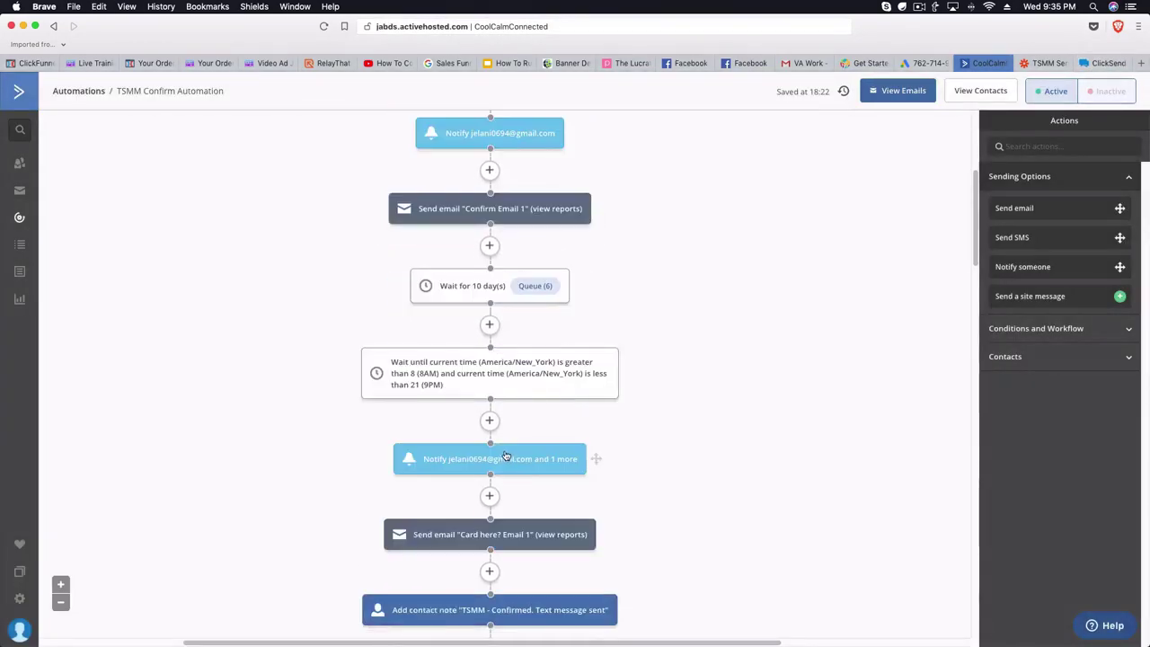
scroll(516, 357, up, 8)
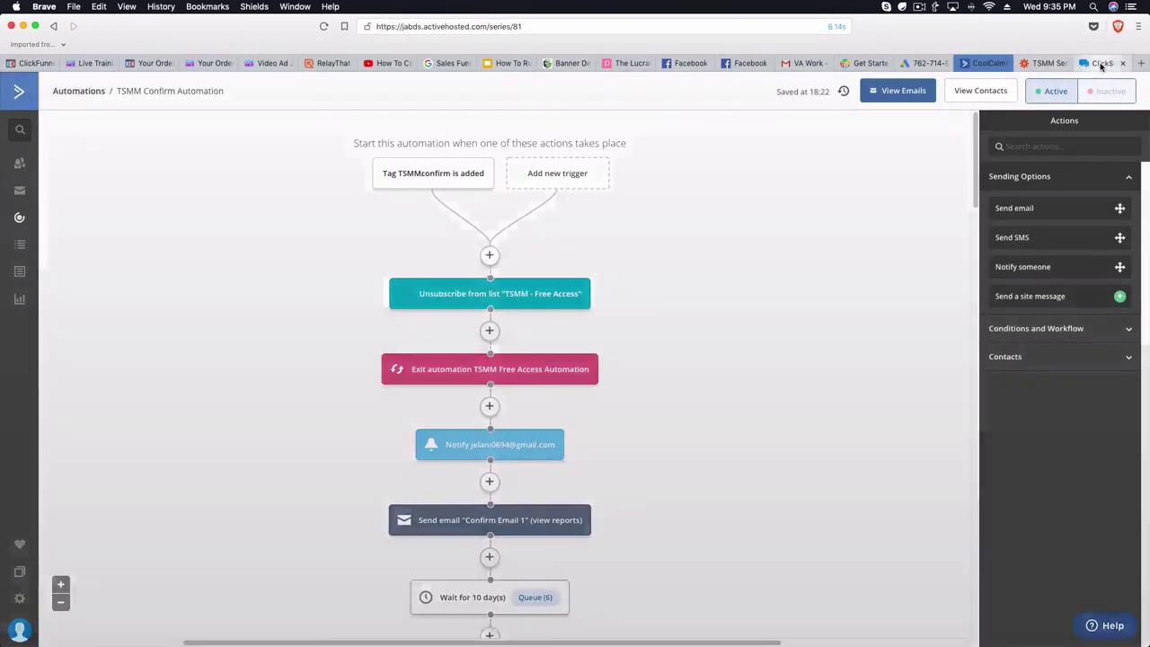
click(1101, 64)
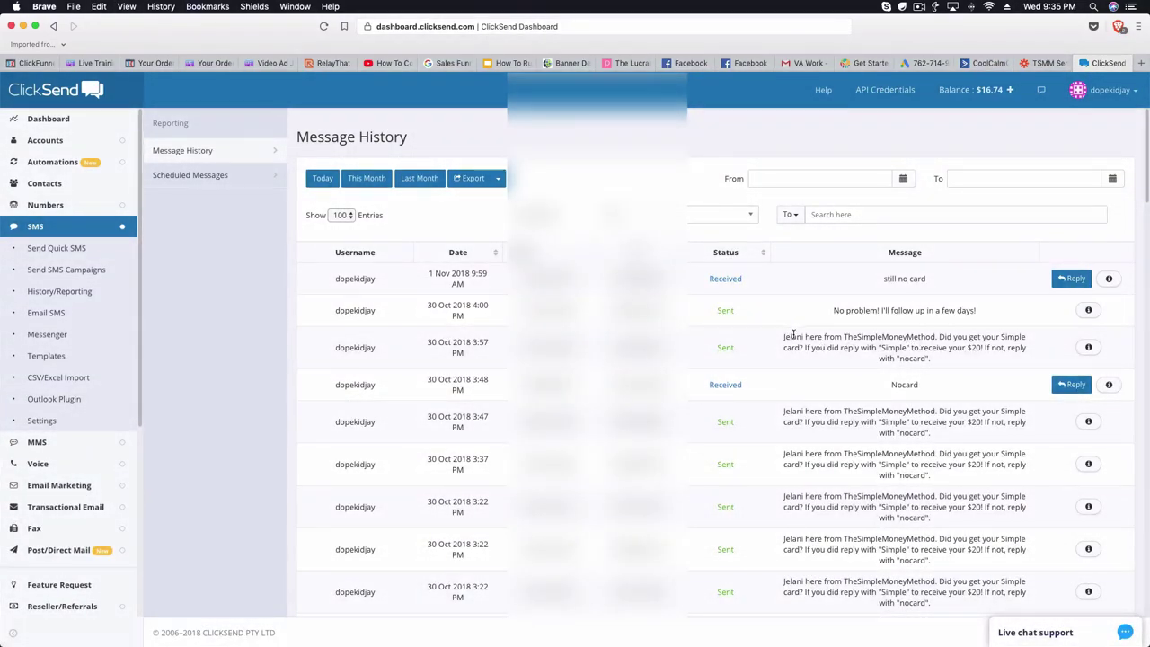
- Inspect the sent message text and scroll through ClickSend's Message History
drag(787, 335, 921, 334)
click(921, 335)
scroll(809, 381, down, 5)
scroll(818, 392, up, 5)
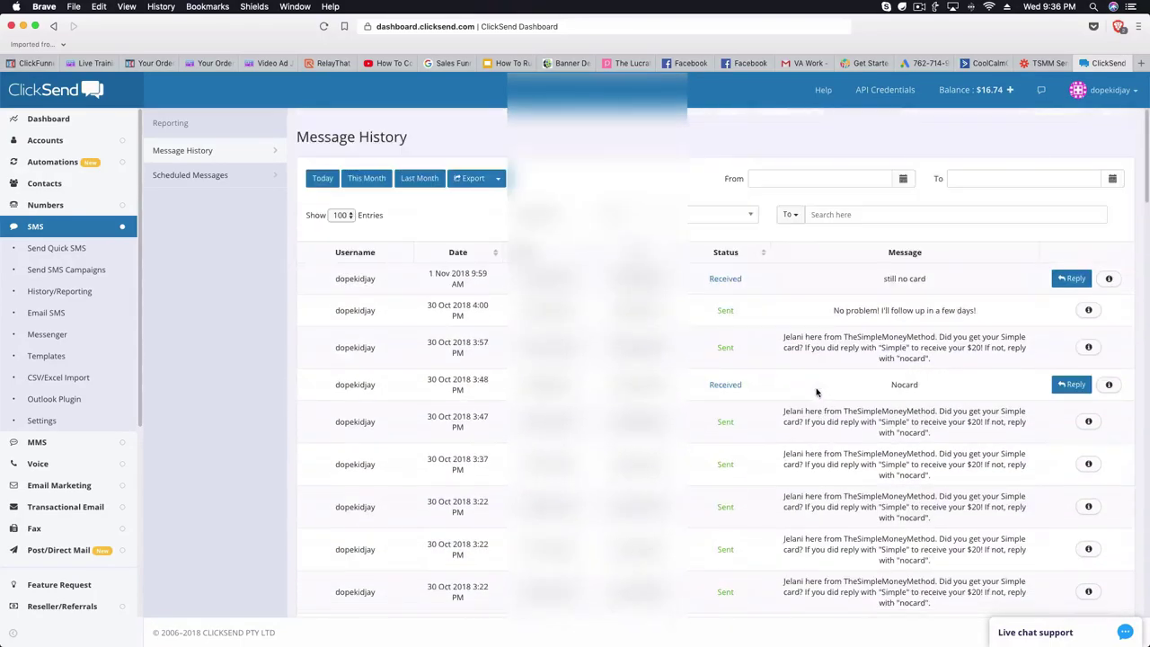
scroll(384, 404, down, 5)
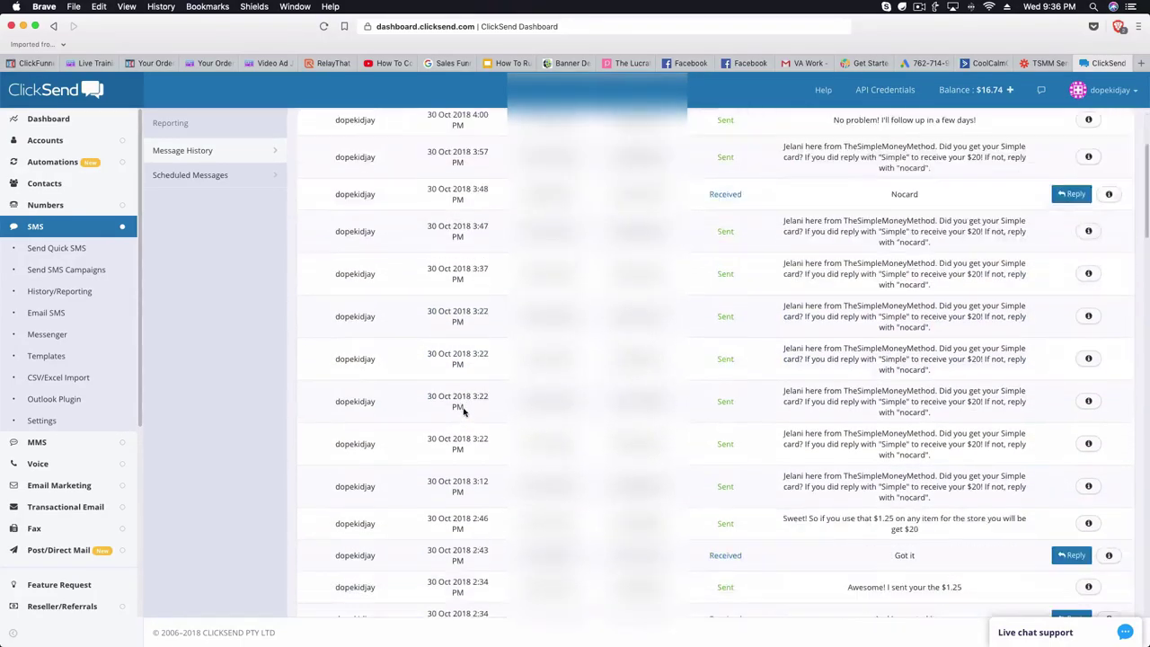
scroll(534, 465, up, 5)
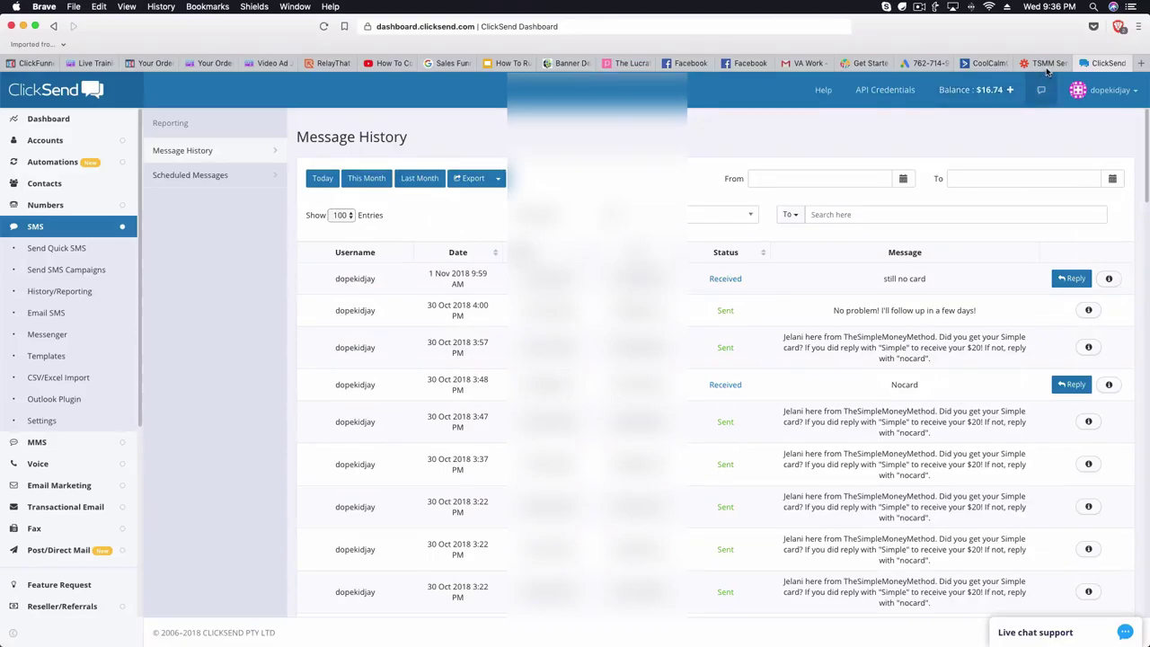
- Compare with the ActiveCampaign automation, recheck the history, then return to the Zapier SMS setup
click(987, 62)
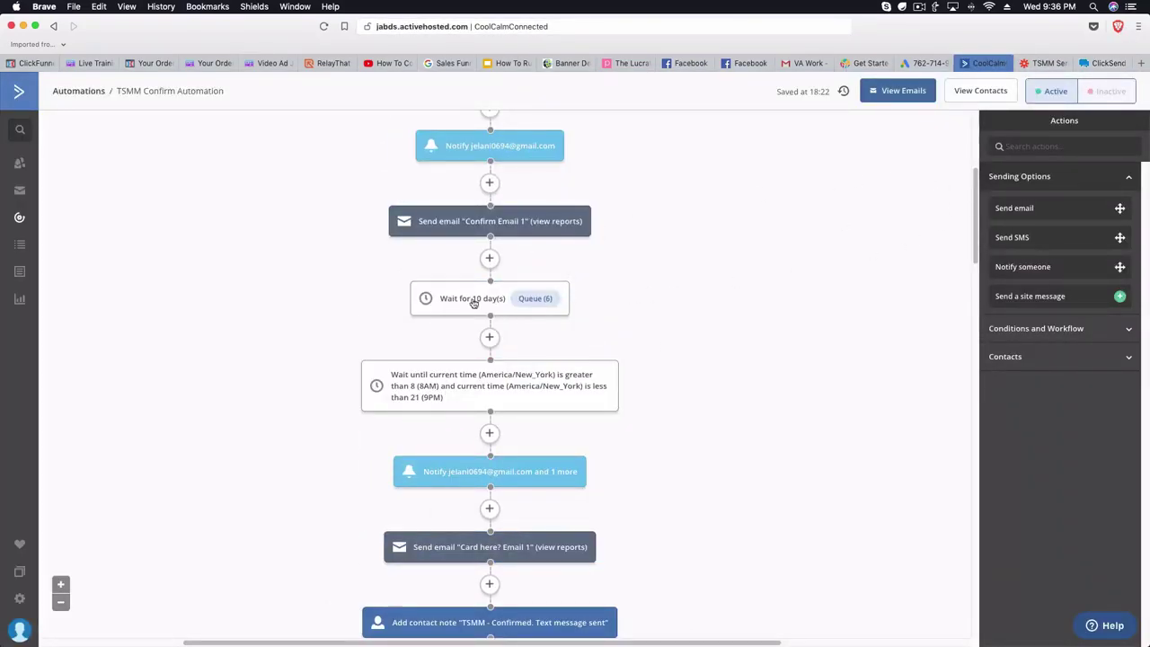
click(1101, 62)
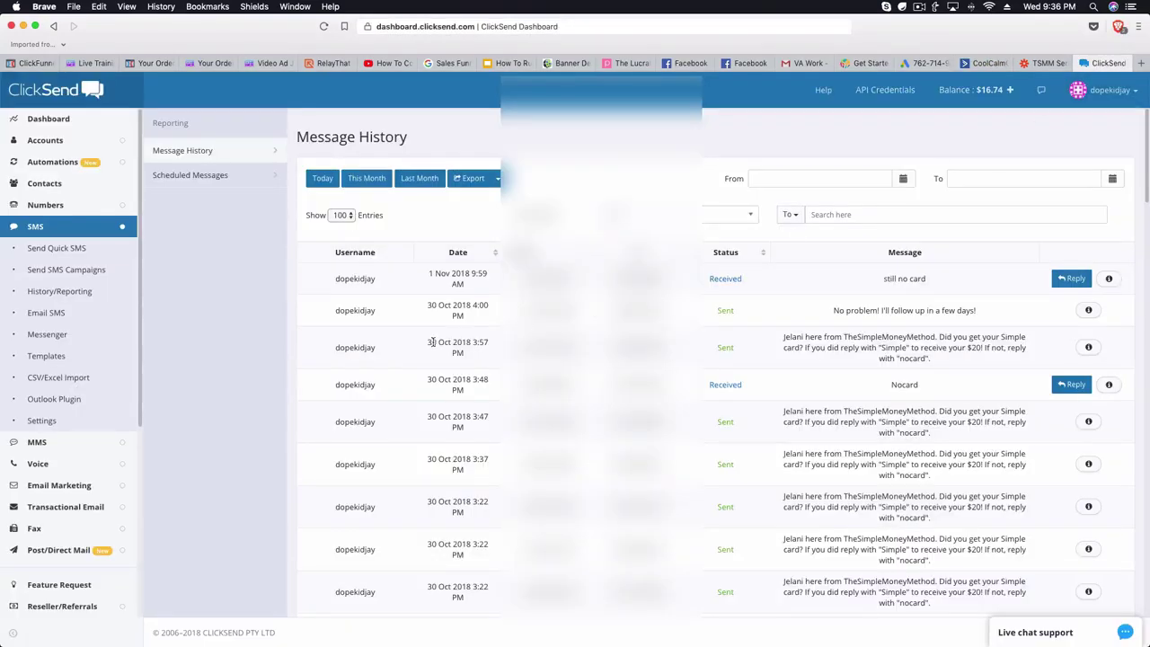
scroll(548, 449, down, 10)
scroll(554, 508, down, 10)
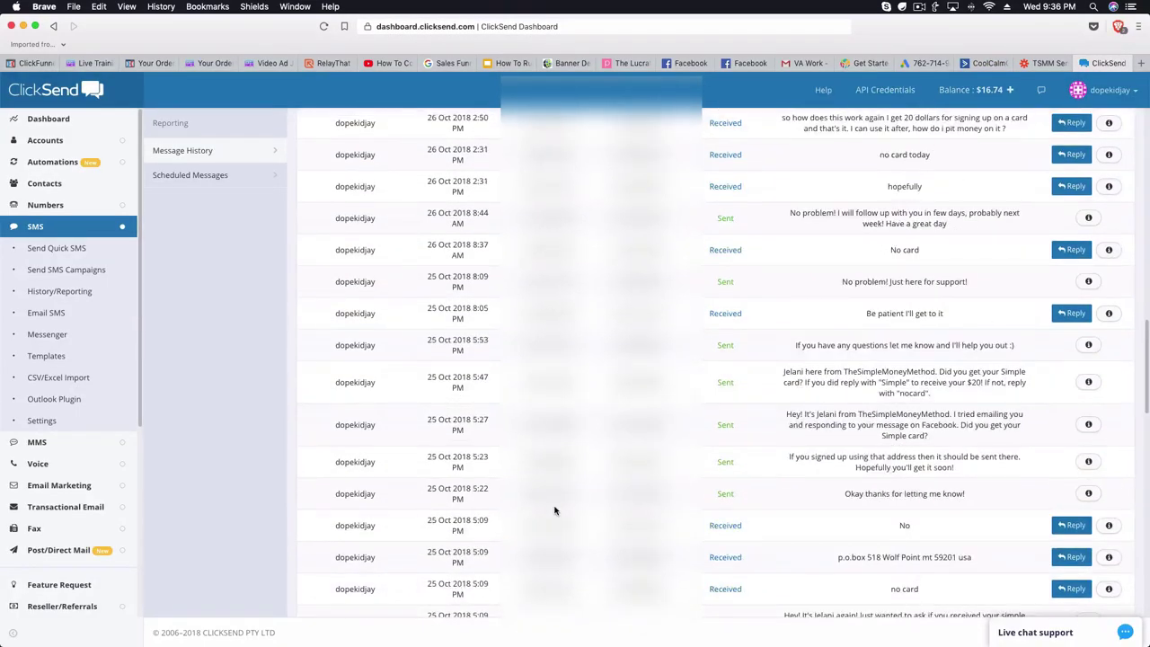
scroll(544, 498, up, 20)
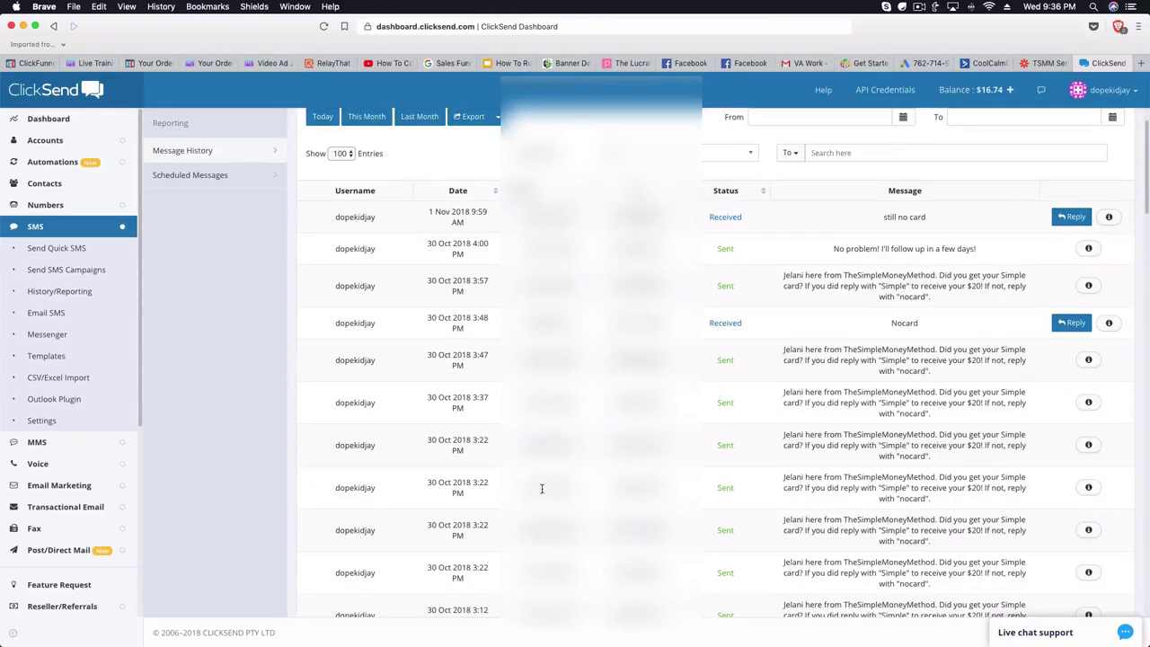
scroll(542, 485, up, 2)
click(1042, 63)
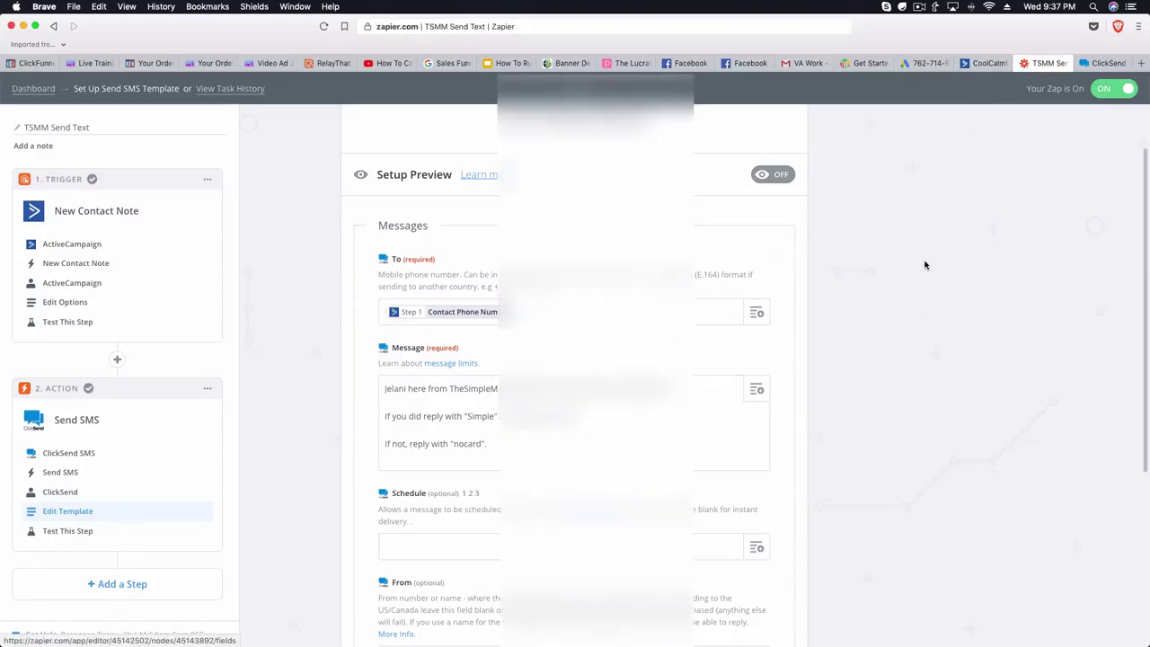
- Return to the ClickSend Message History, topped by the 'still no card' reply
click(1096, 64)
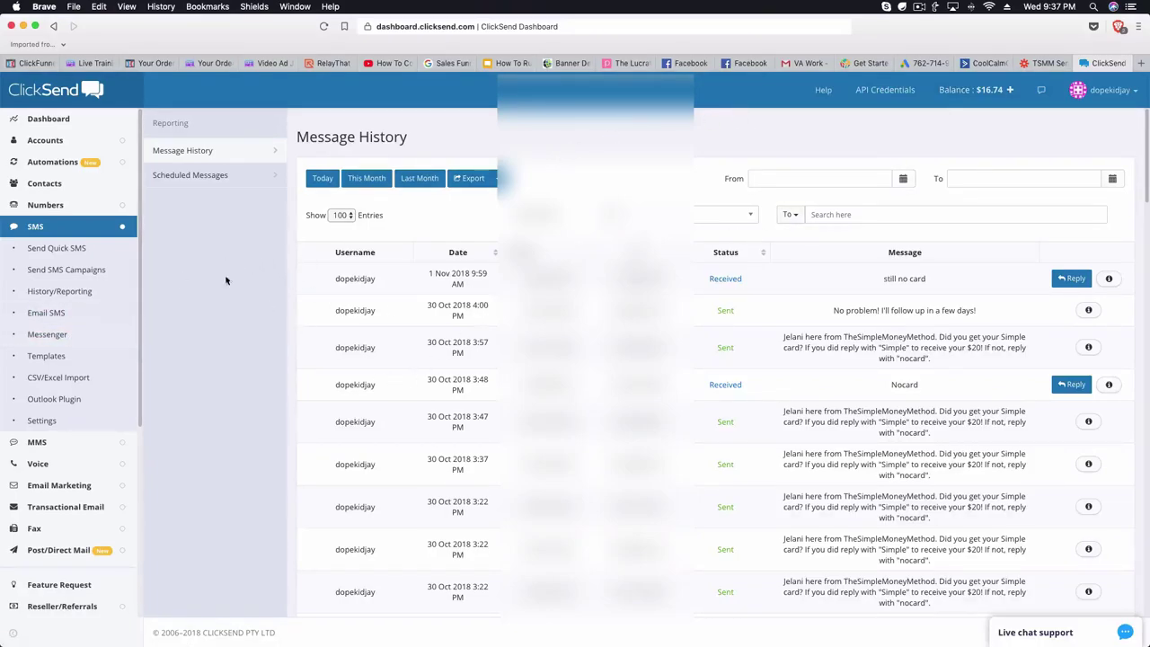
- Browse the ClickSend sidebar's SMS, Voice and MMS sections, viewing the voice message form
click(56, 230)
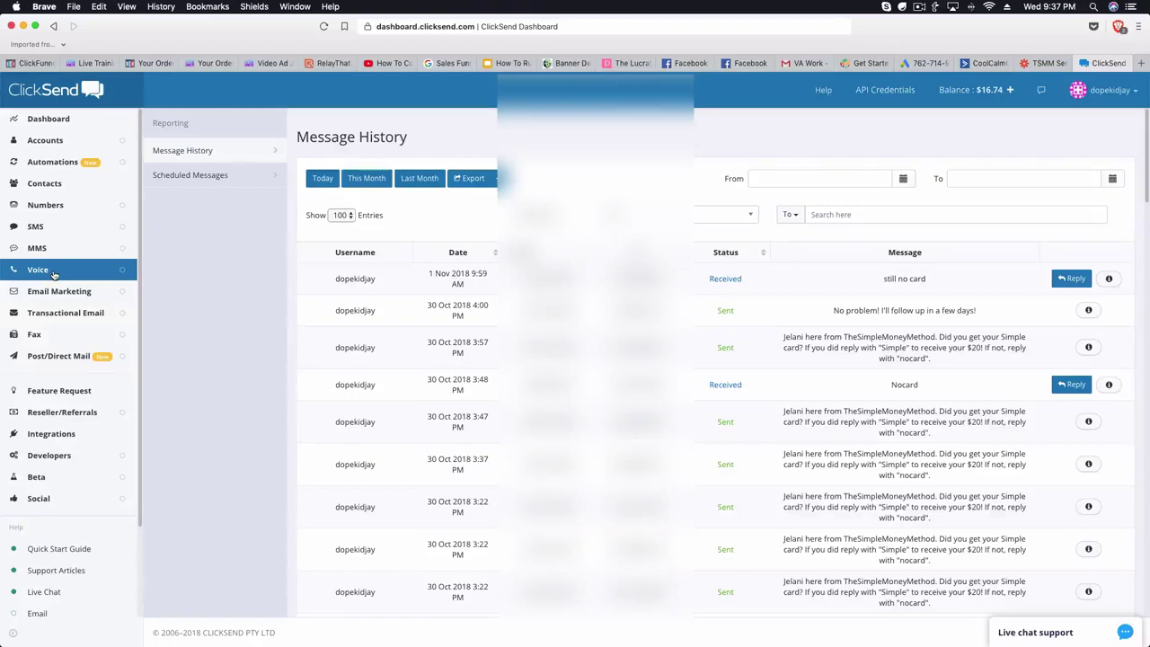
click(54, 273)
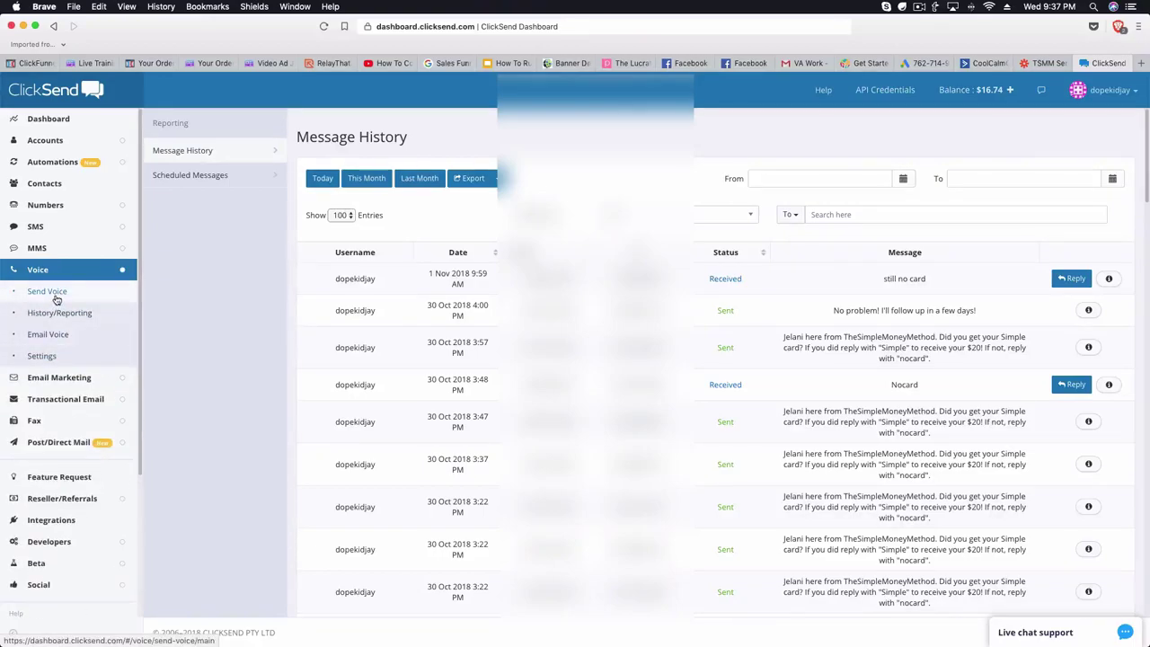
click(46, 300)
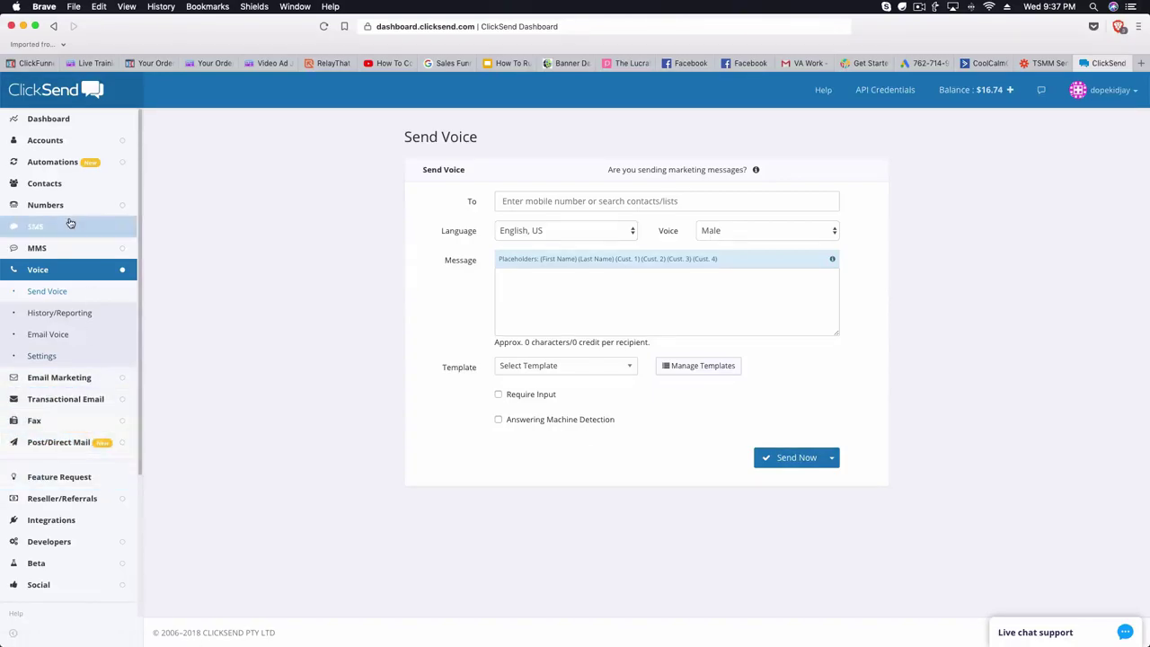
click(43, 278)
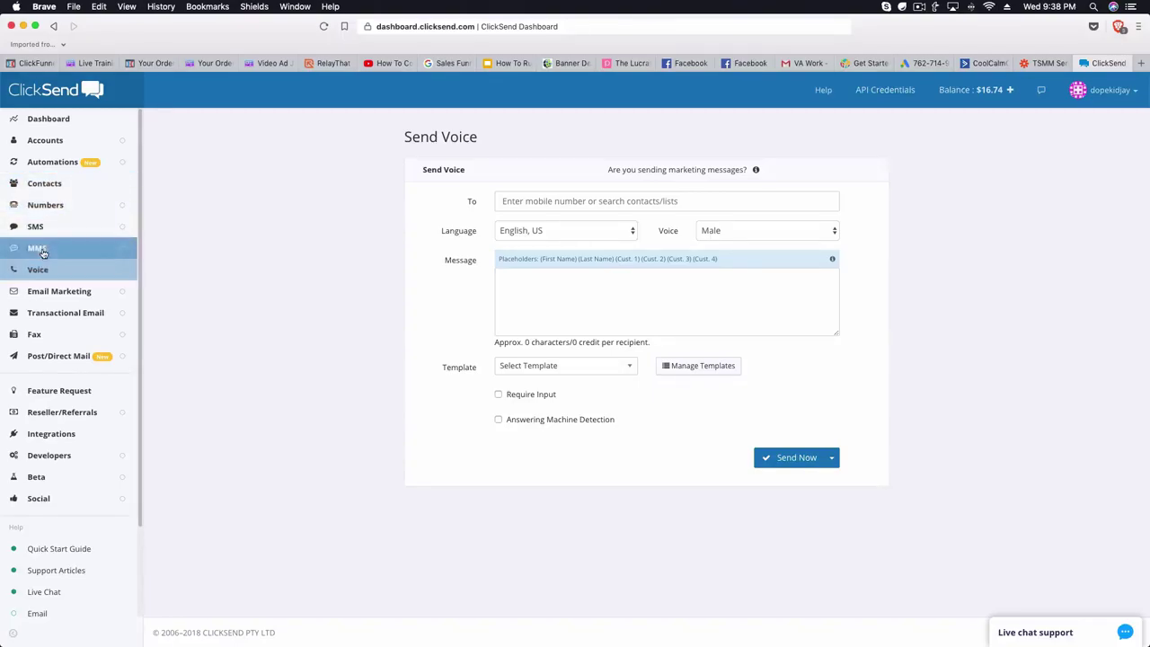
click(39, 251)
- Open the Integrations directory and search it for 'active'
scroll(103, 359, down, 3)
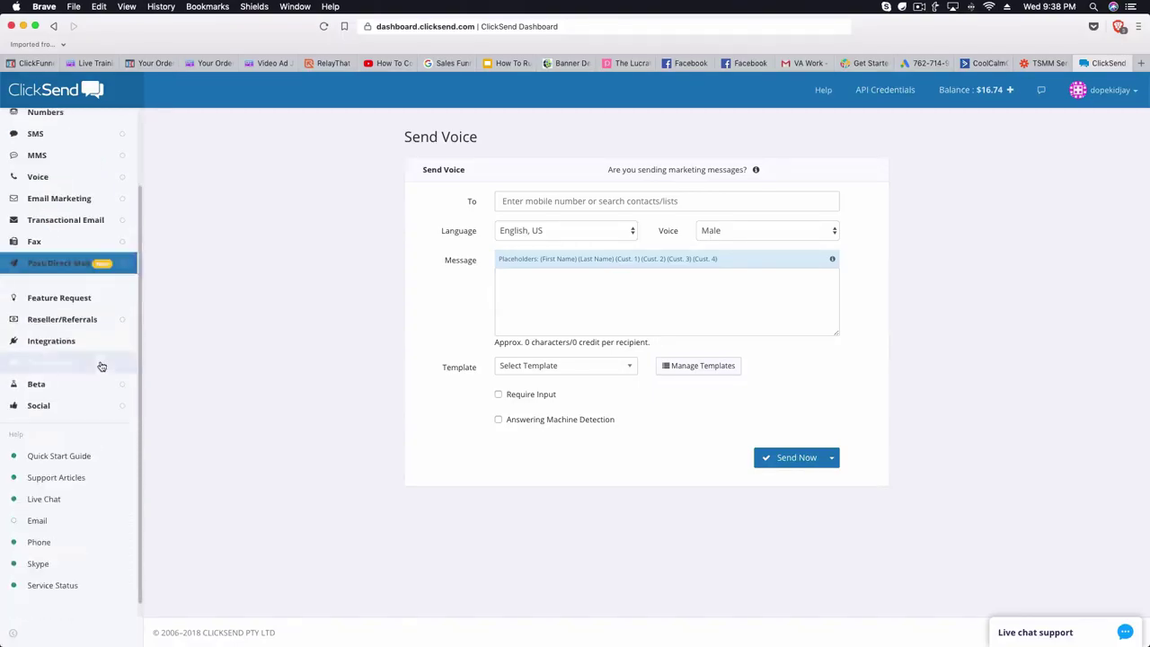
scroll(100, 354, up, 3)
scroll(97, 350, down, 3)
click(66, 326)
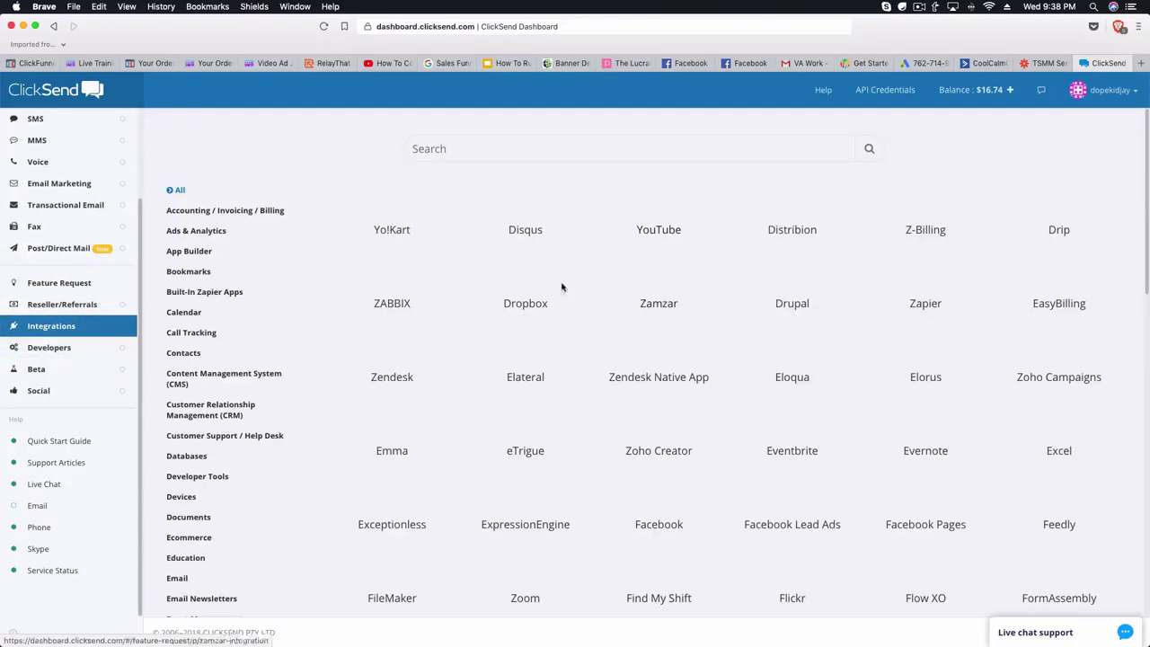
scroll(572, 315, down, 5)
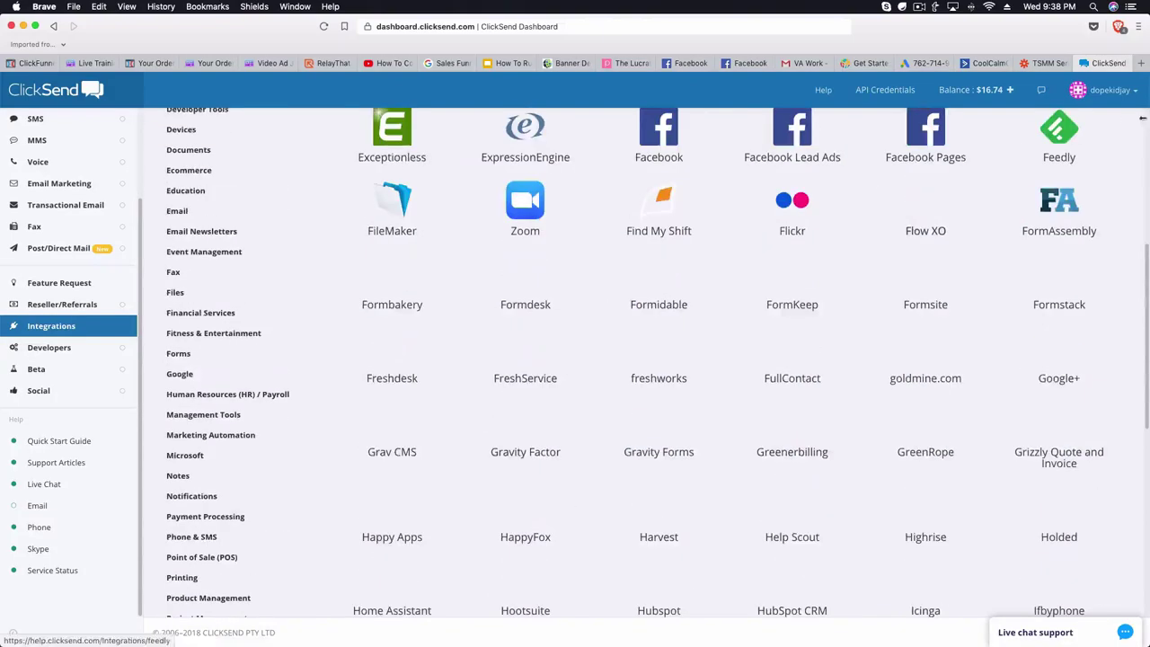
scroll(551, 421, down, 5)
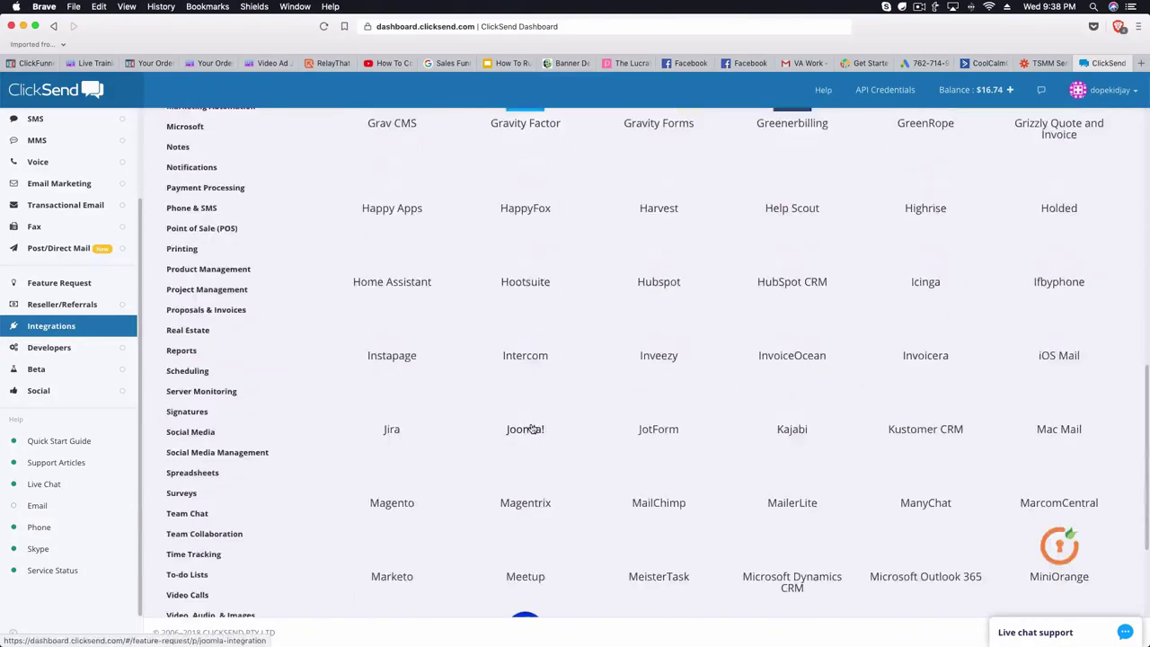
scroll(551, 422, up, 10)
click(451, 148)
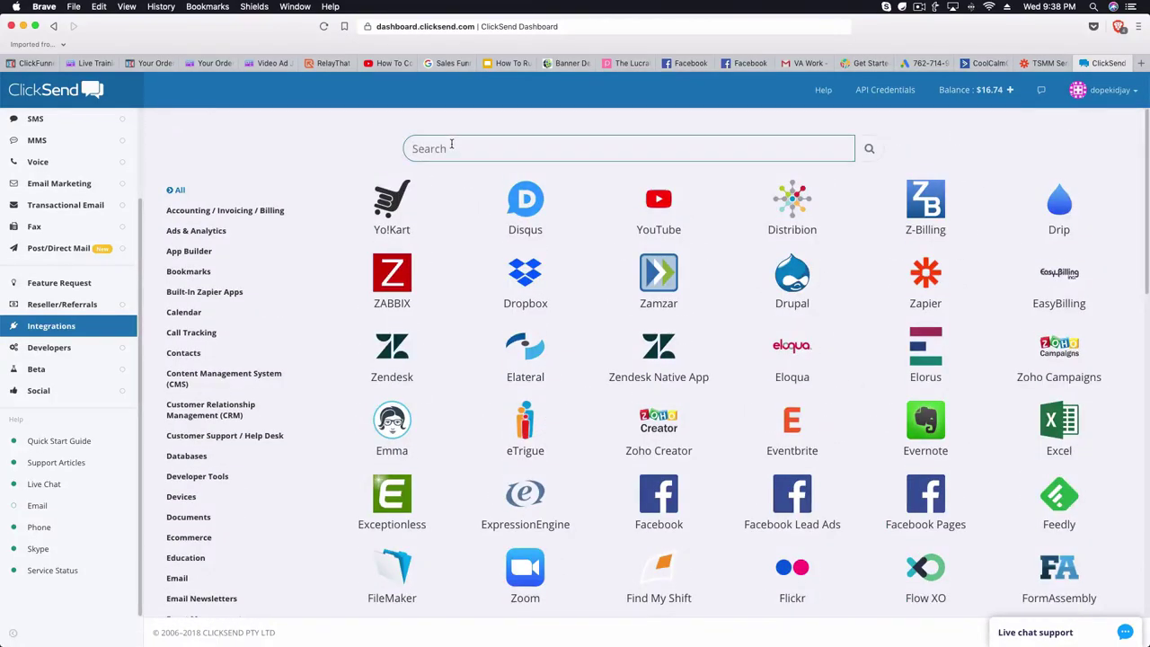
text(active)
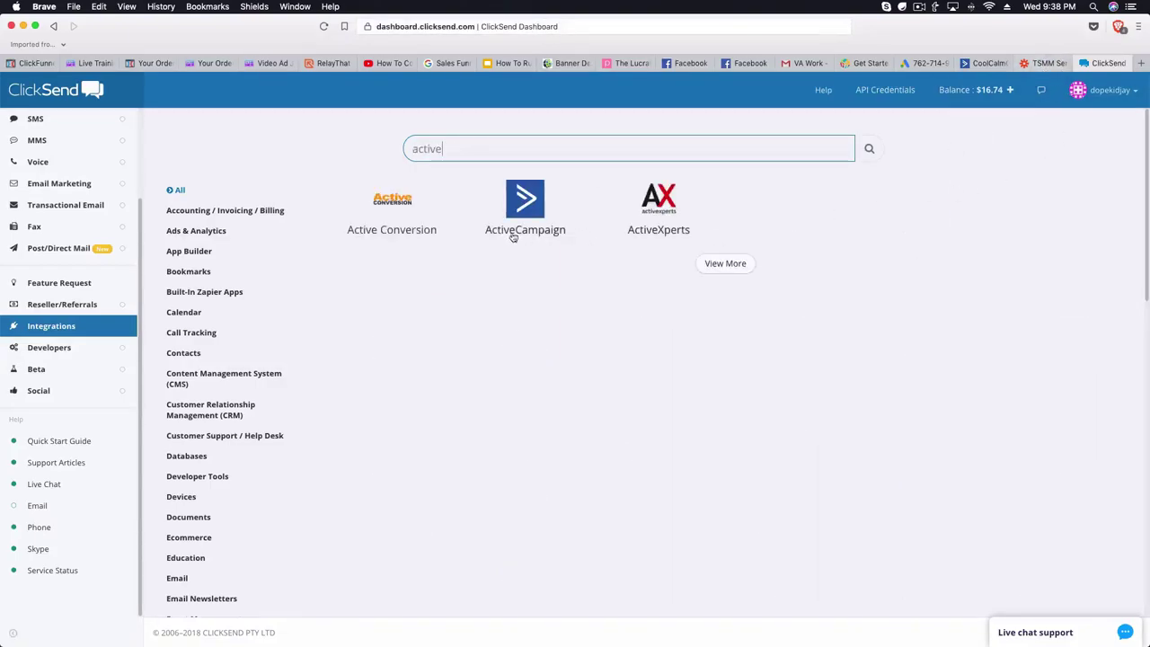
- Glance at the zap's SMS setup, then return to the ClickSend 'active' integrations search
click(1037, 63)
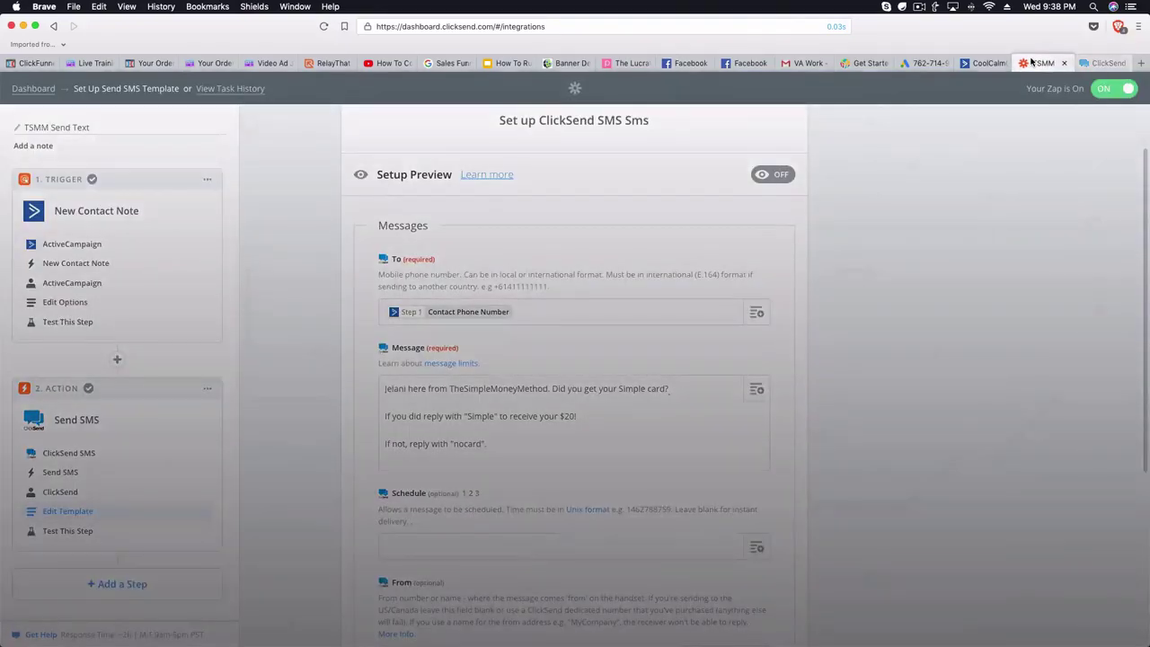
click(1105, 63)
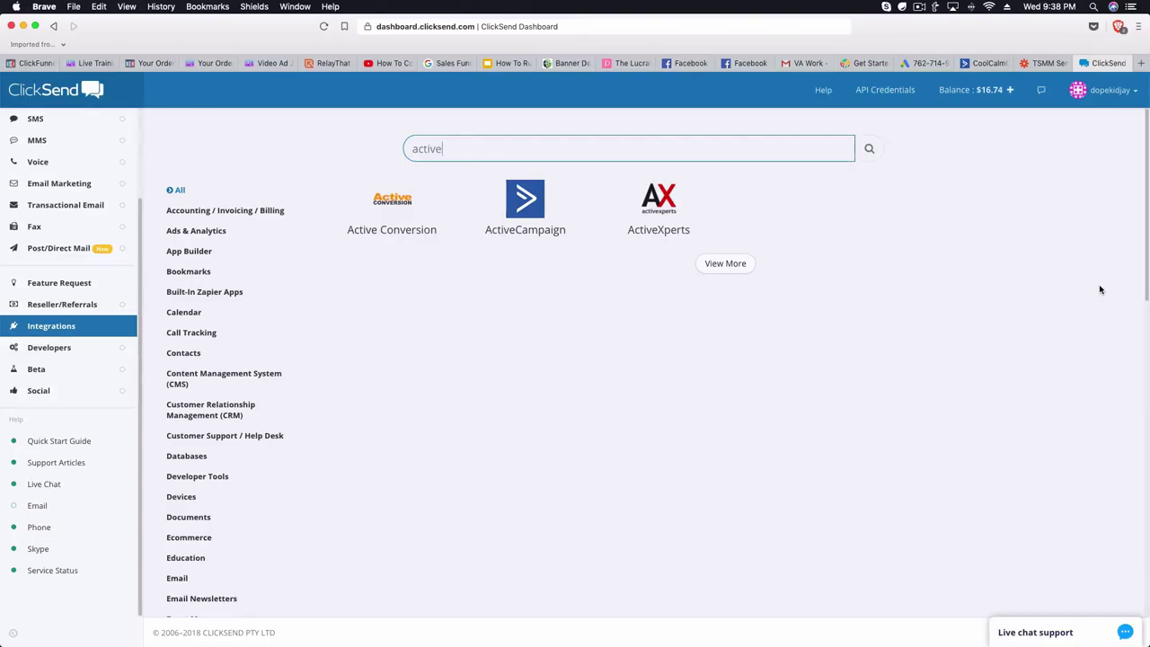
- Open the ActiveCampaign integration help article and read its Zapier setup steps 1–8
click(505, 202)
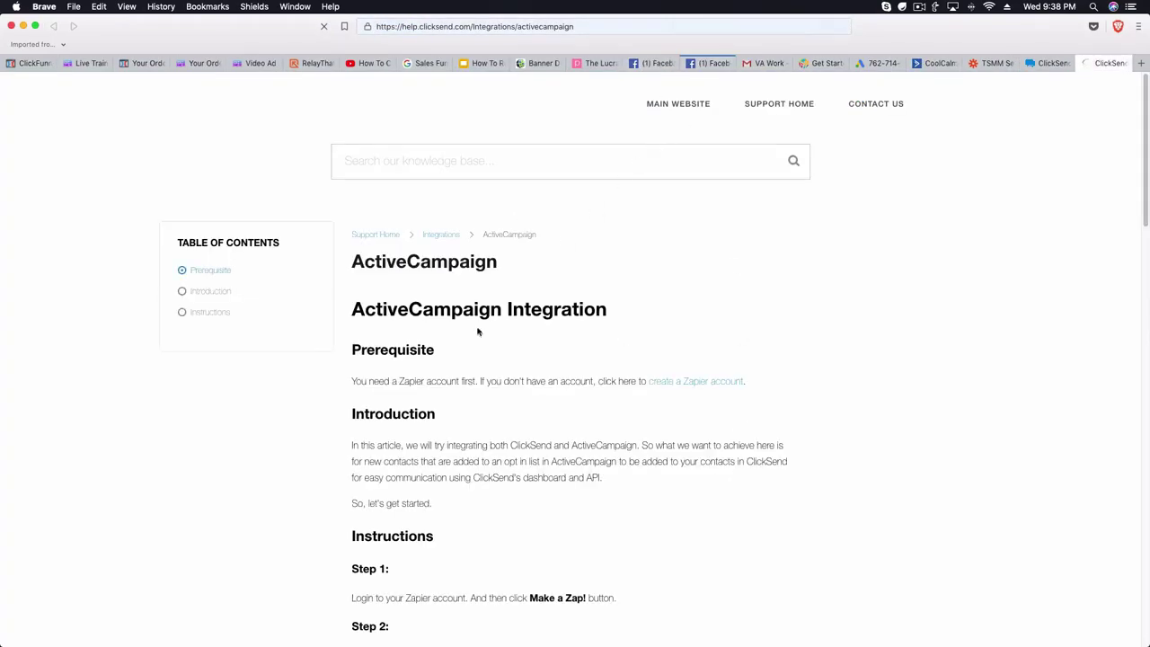
scroll(411, 366, down, 15)
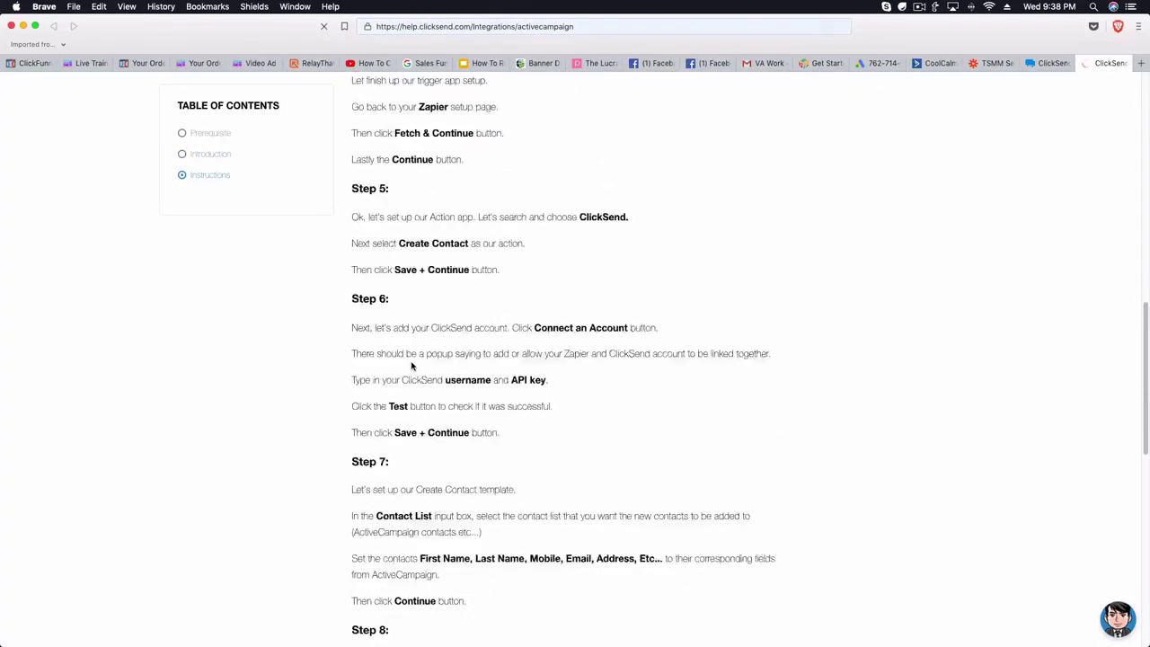
scroll(412, 365, down, 2)
scroll(533, 404, down, 5)
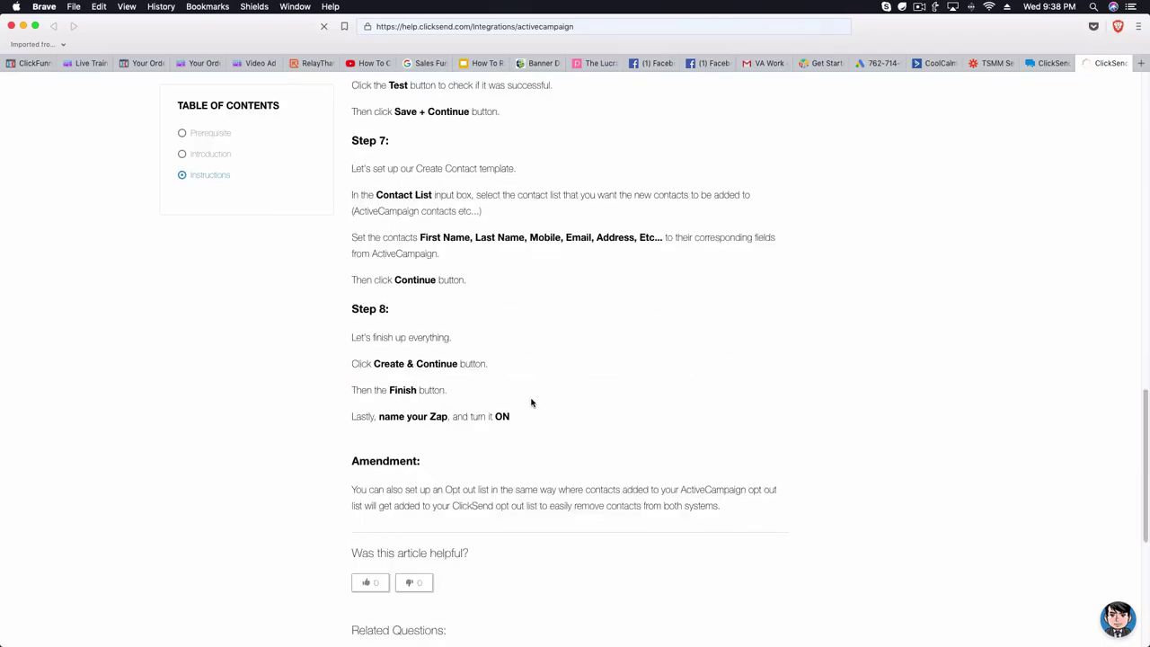
scroll(531, 403, up, 10)
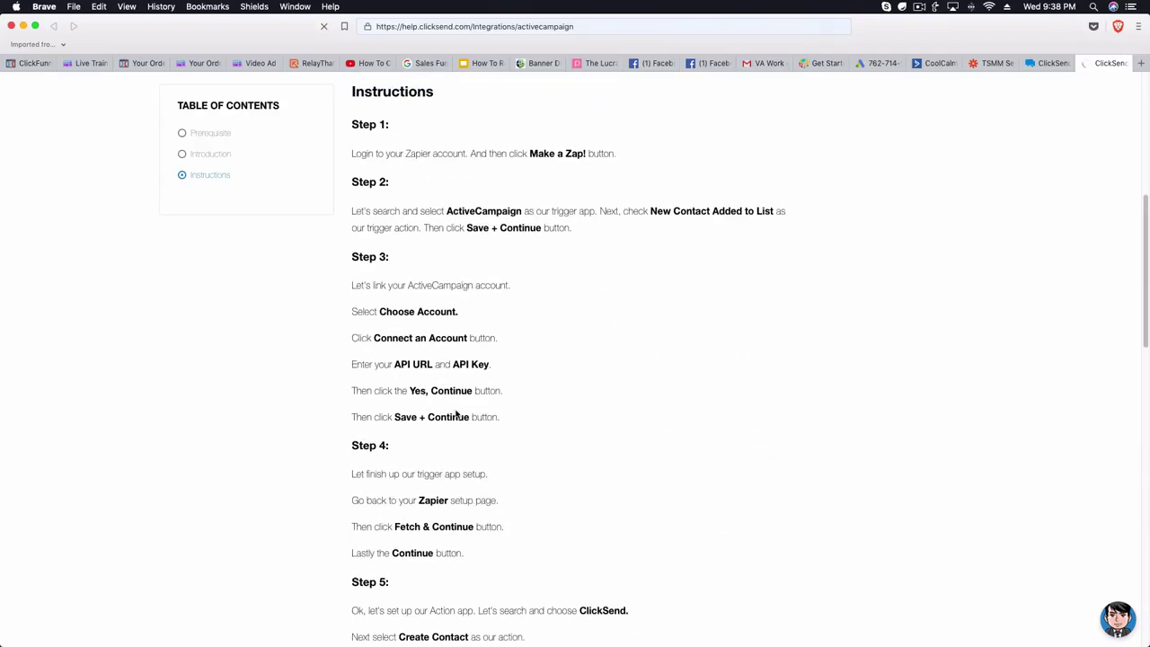
scroll(494, 384, down, 8)
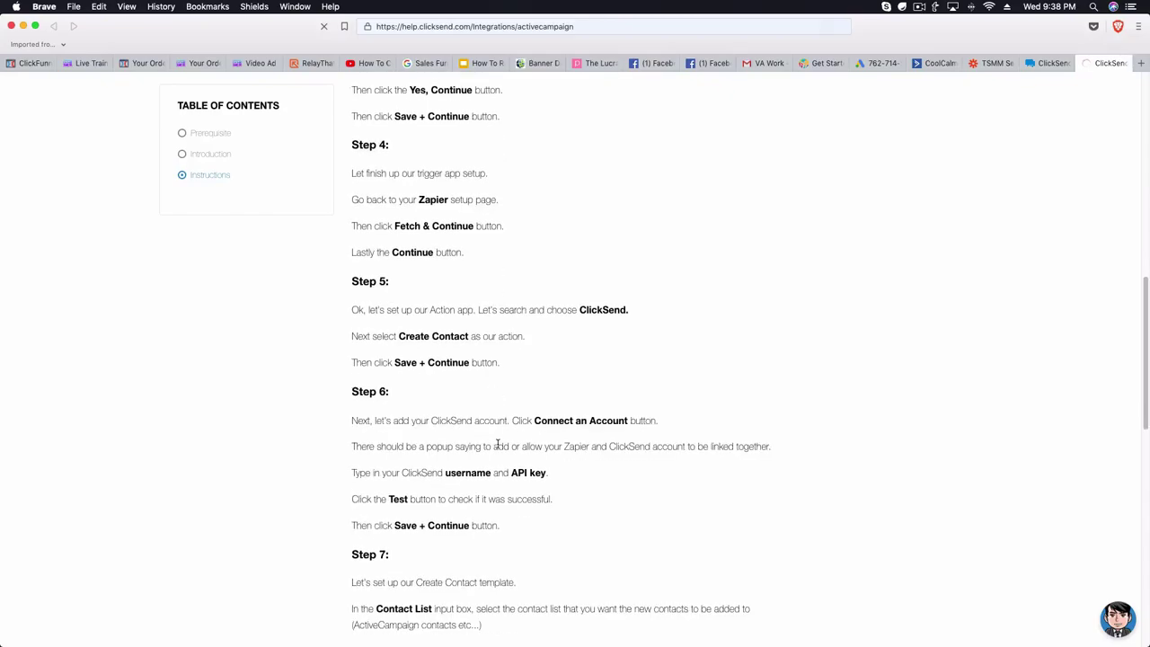
click(1045, 64)
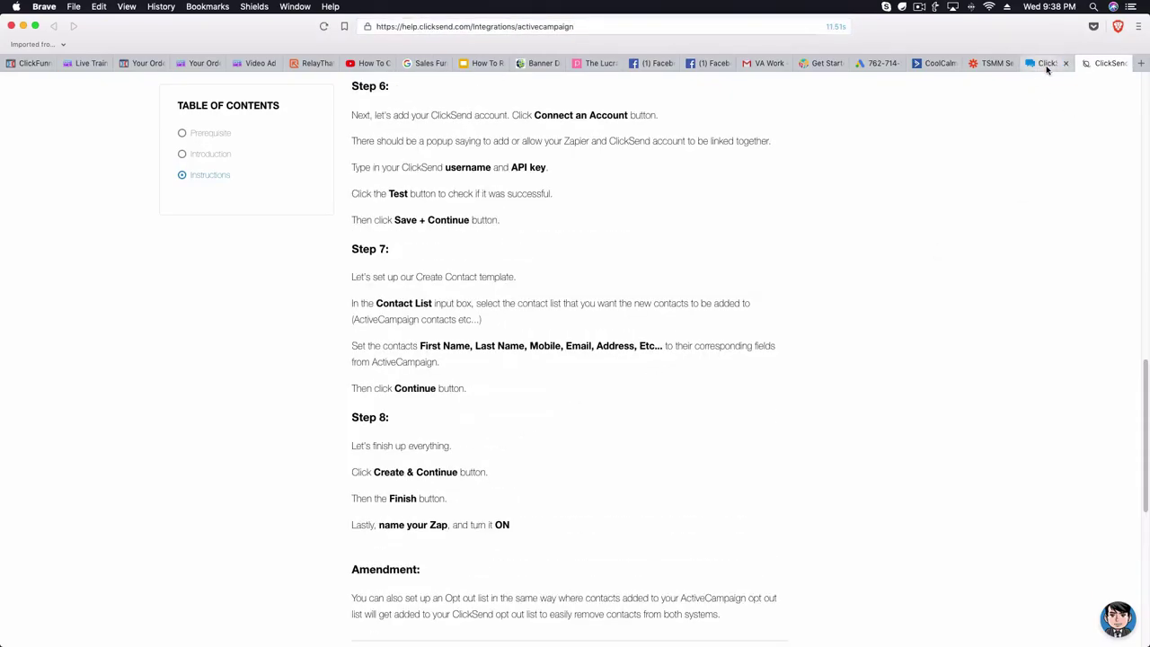
- Show the TSMM Confirm Automation's 'TSMM - Confirmed. Text message sent' contact-note step
click(938, 63)
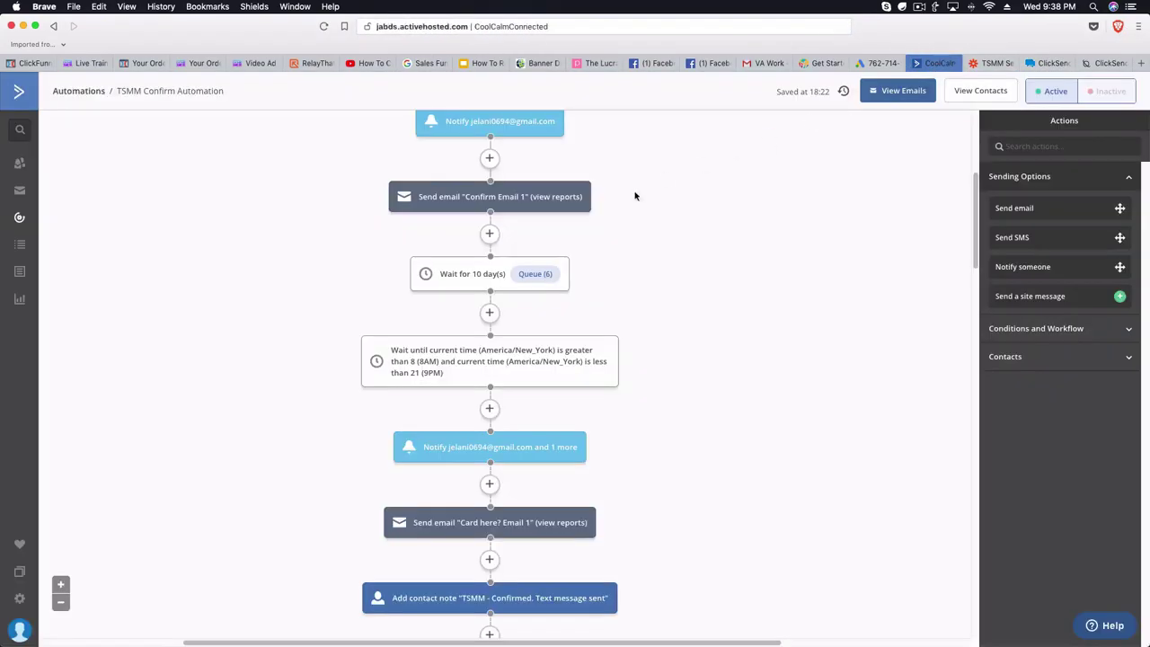
scroll(574, 516, down, 2)
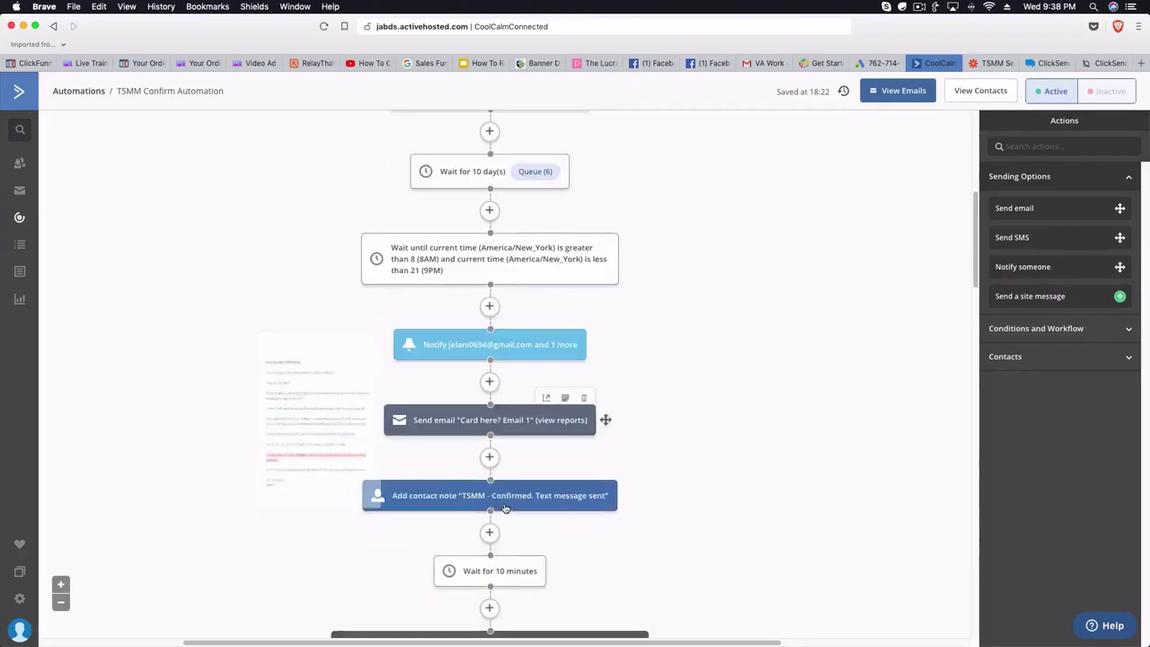
mouse_move(446, 503)
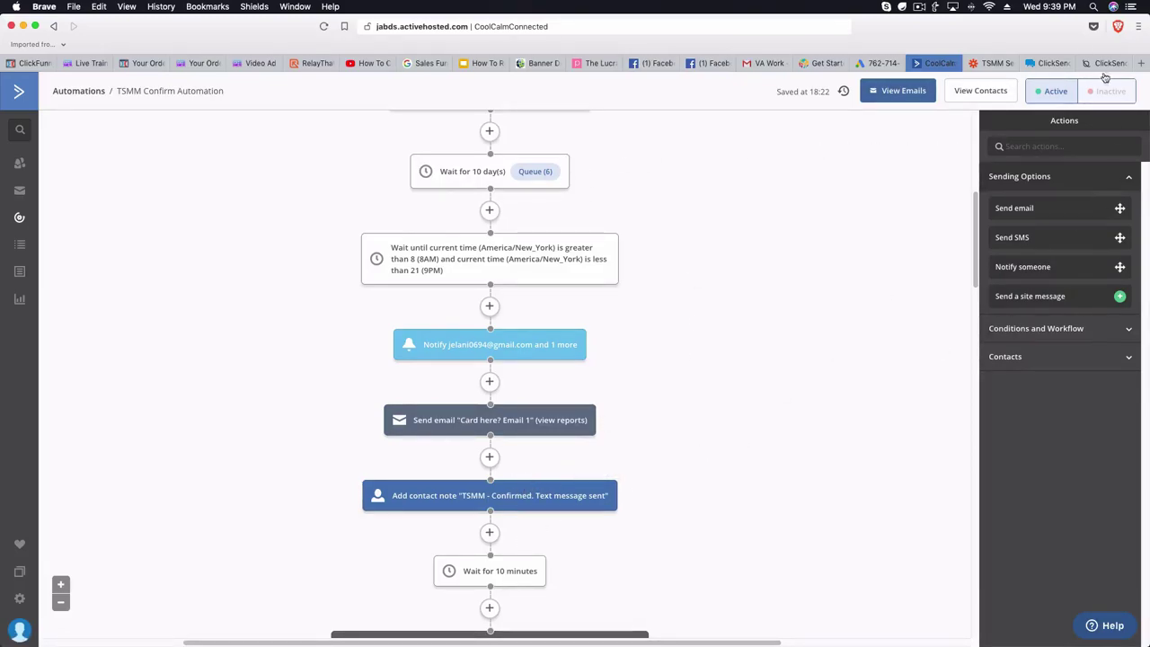
- Bring back the TSMM Send Text zap's ClickSend SMS template asking about the Simple card
click(992, 63)
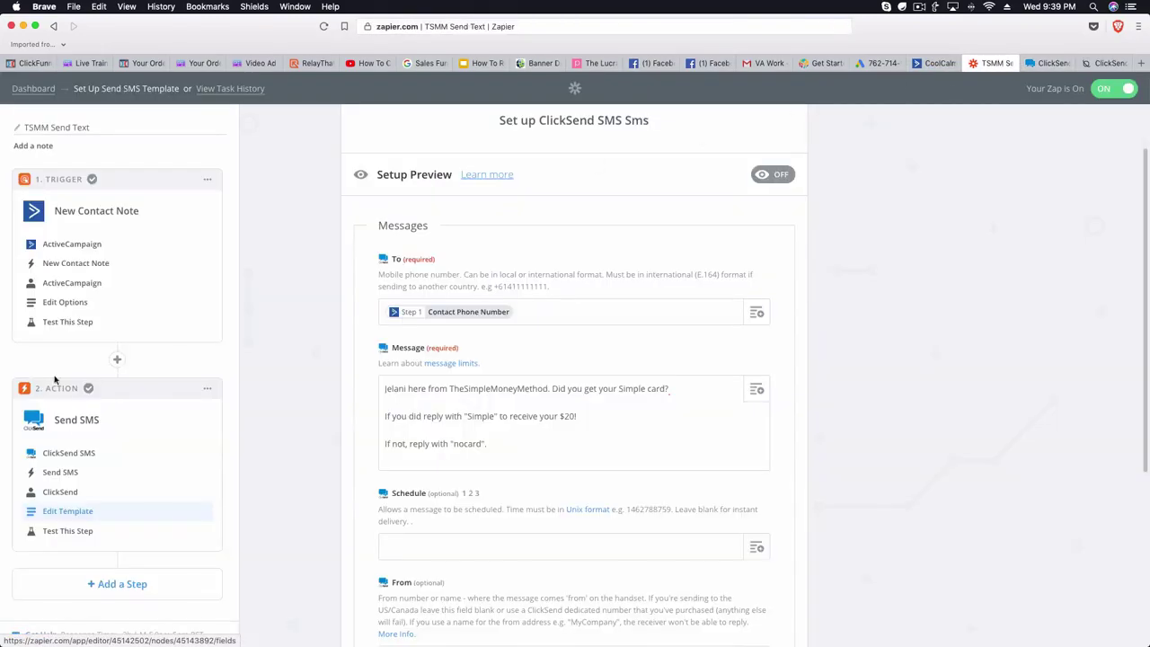